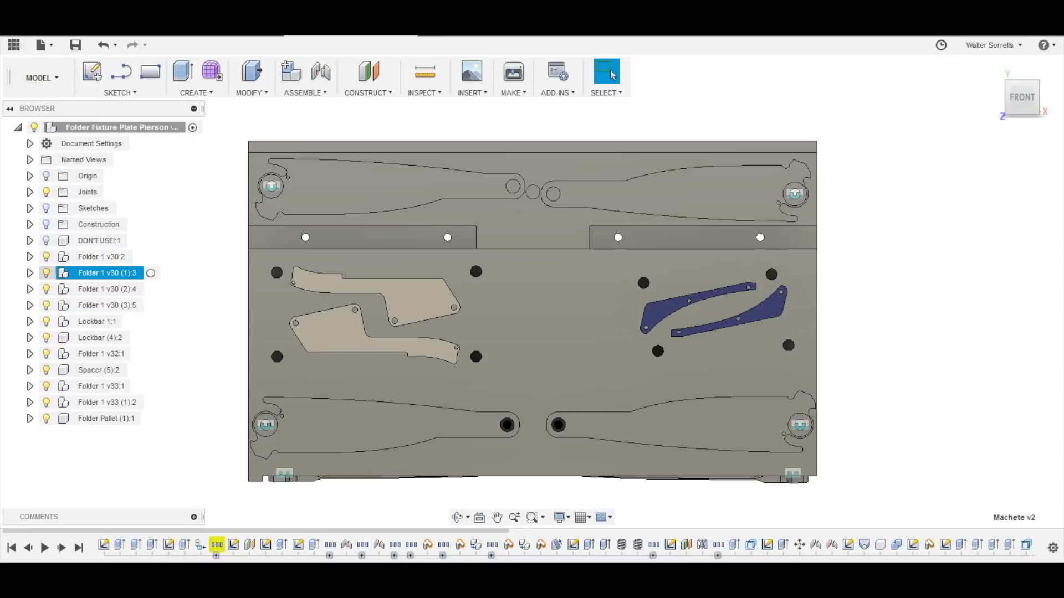
Clear the current part selection before loading the Folder 1 v39 knife design
key(Escape)
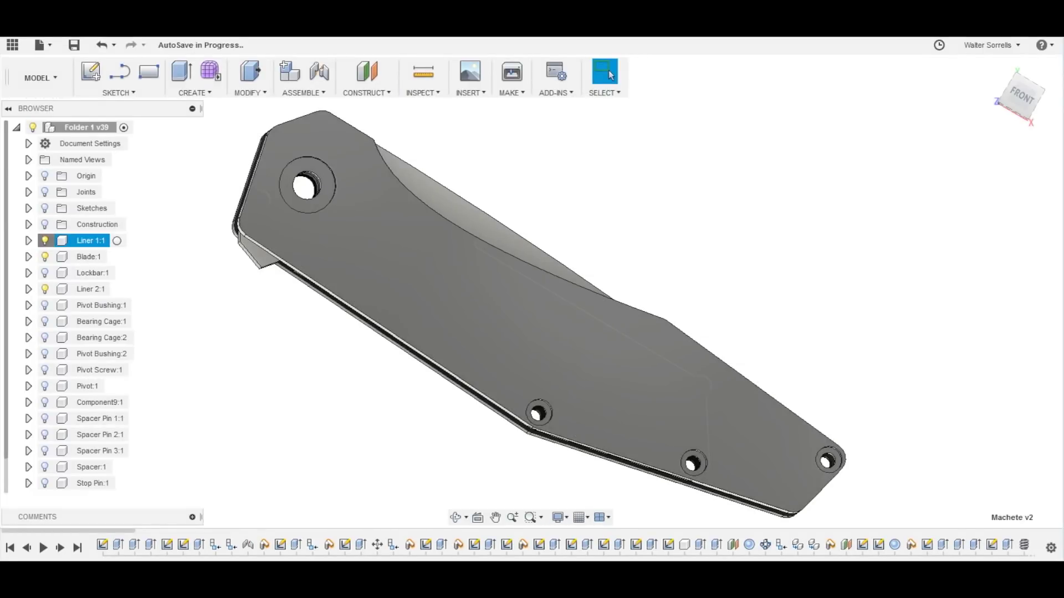
Hide Liner 1:1 and select the Blade and Lockbar parts, turning Lockbar's visibility on
click(45, 241)
click(89, 256)
click(92, 273)
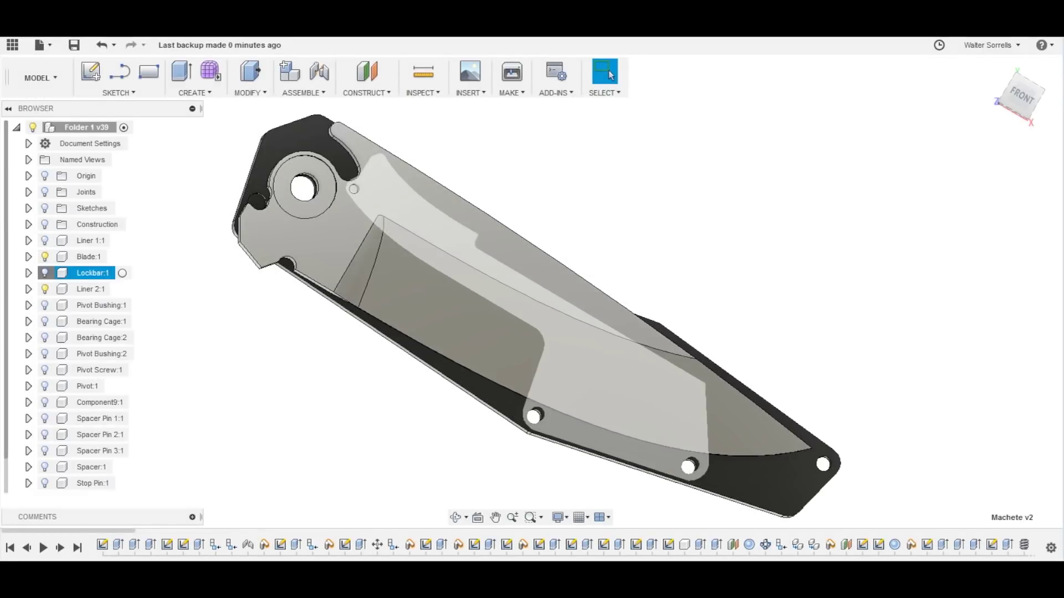
click(45, 272)
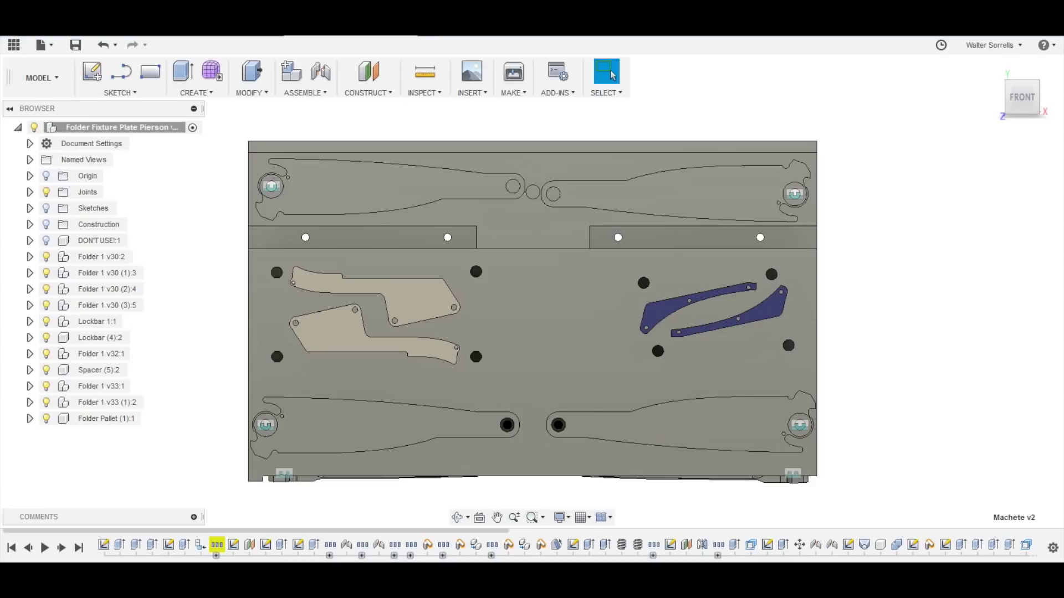
Orbit the fixture to view it from below
shift+middle_drag(532, 310, 536, 233)
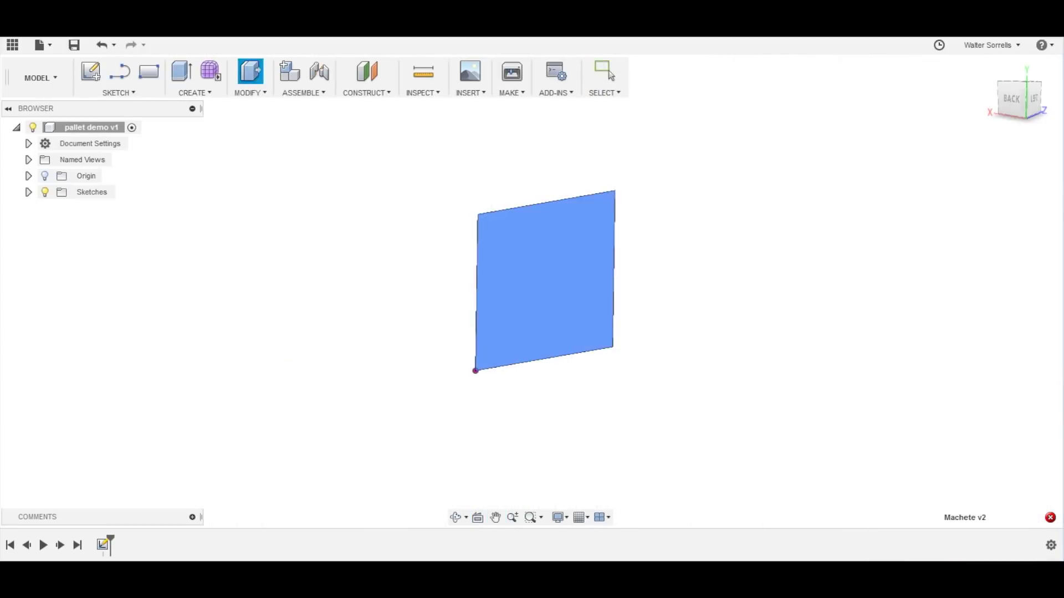
Extrude the rectangle into a 1.250 in solid pallet block
key(e)
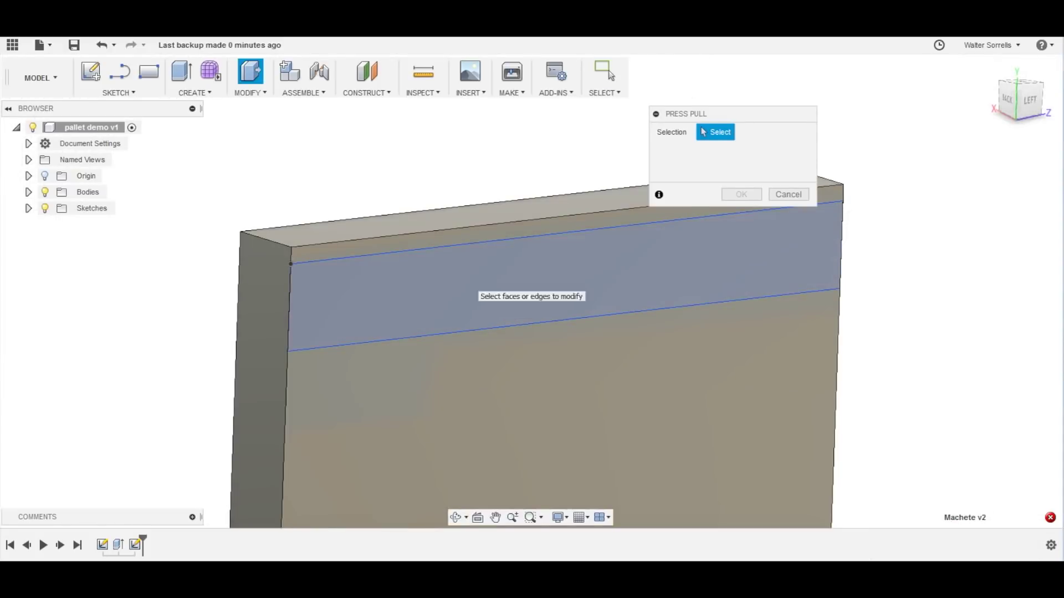
Draw a 10 × 0.5 in strip rectangle at the block's edge and extrude-cut it -0.5 in
click(572, 278)
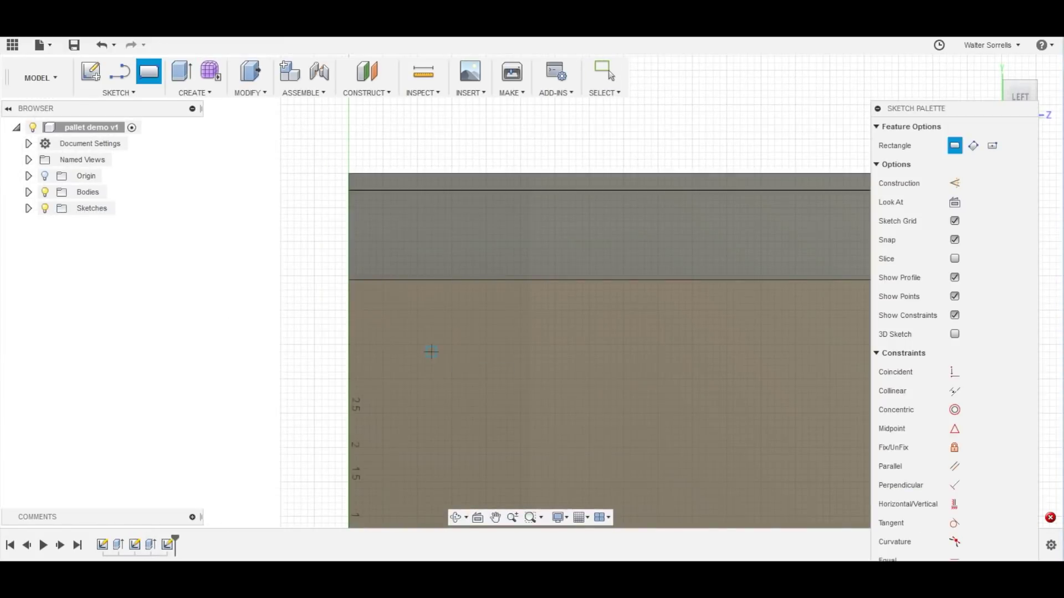
click(347, 280)
text(10)
key(Return)
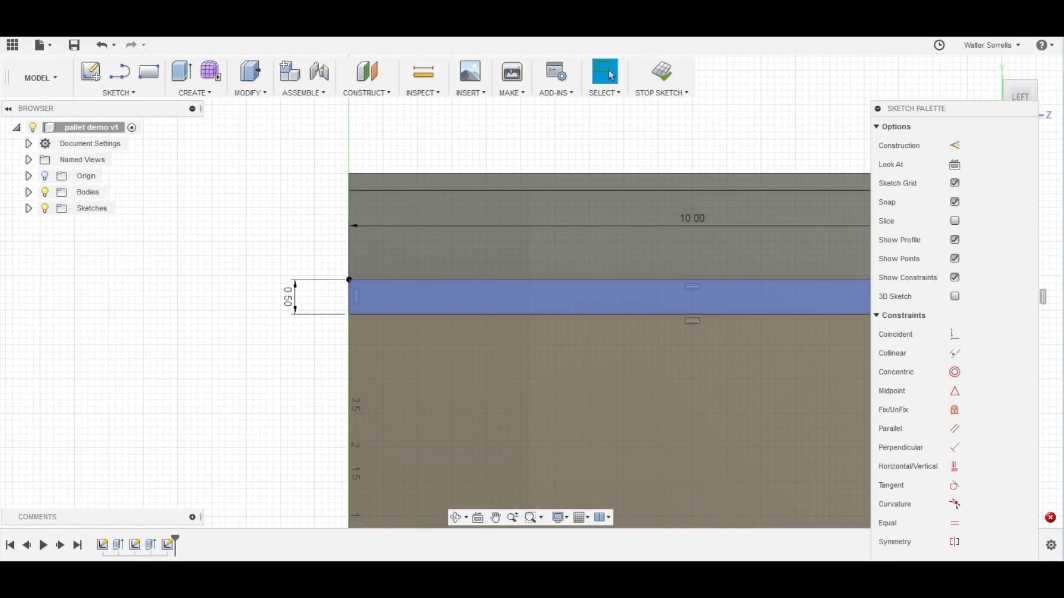
key(e)
text(-.5)
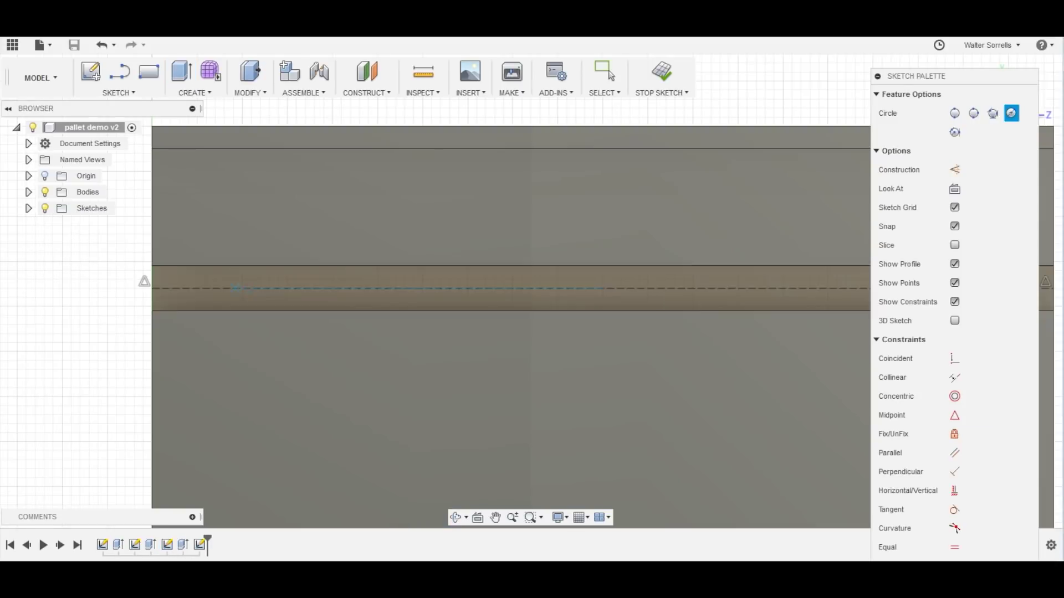
Sketch four Ø0.136 in hole circles along the cut strip
key(Return)
scroll(260, 291, down, 3)
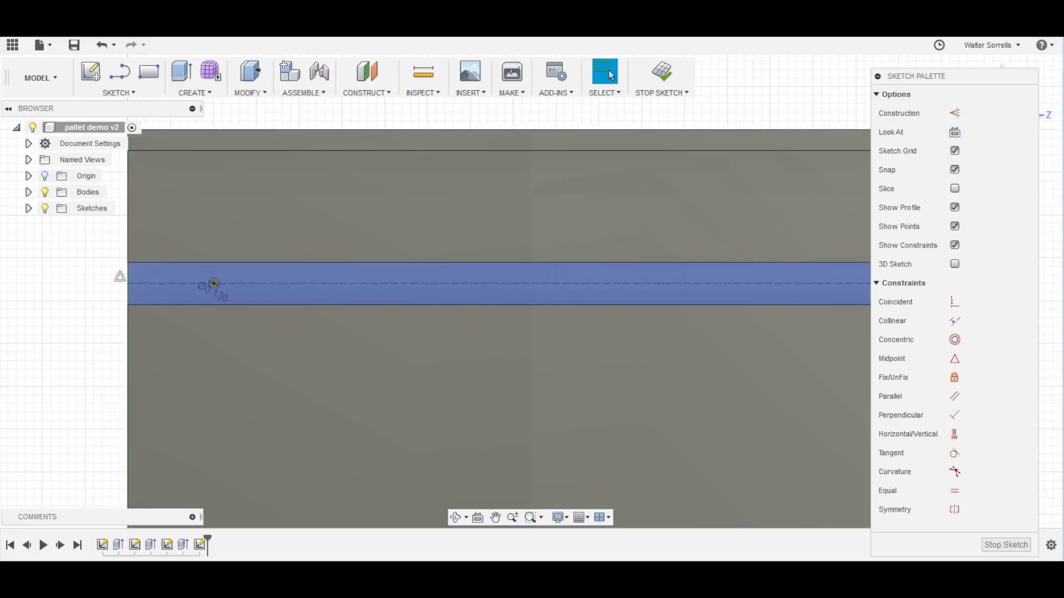
click(430, 288)
key(Return)
scroll(235, 327, down, 3)
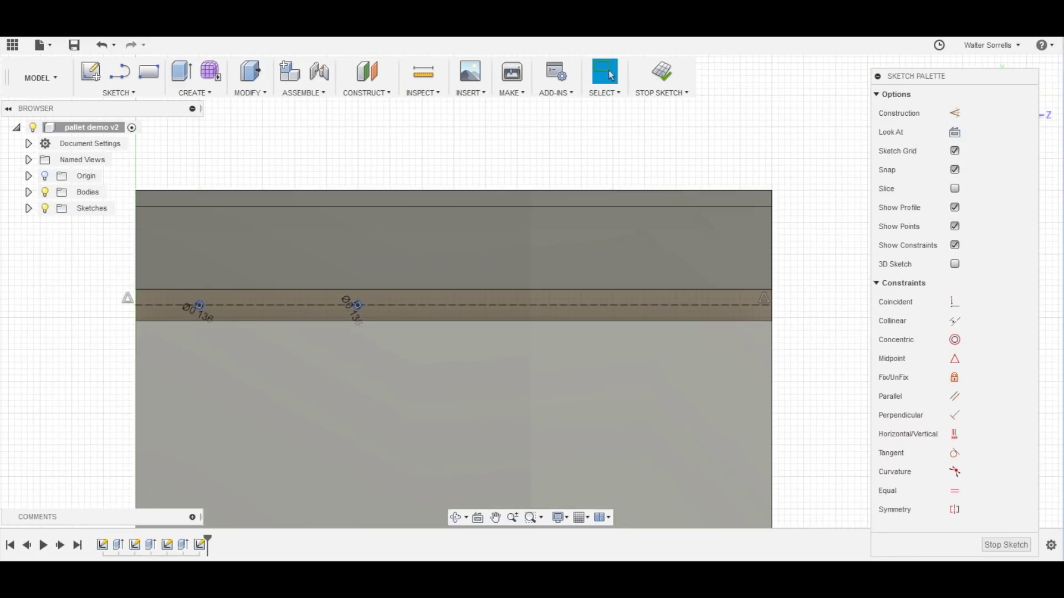
text(36)
key(Return)
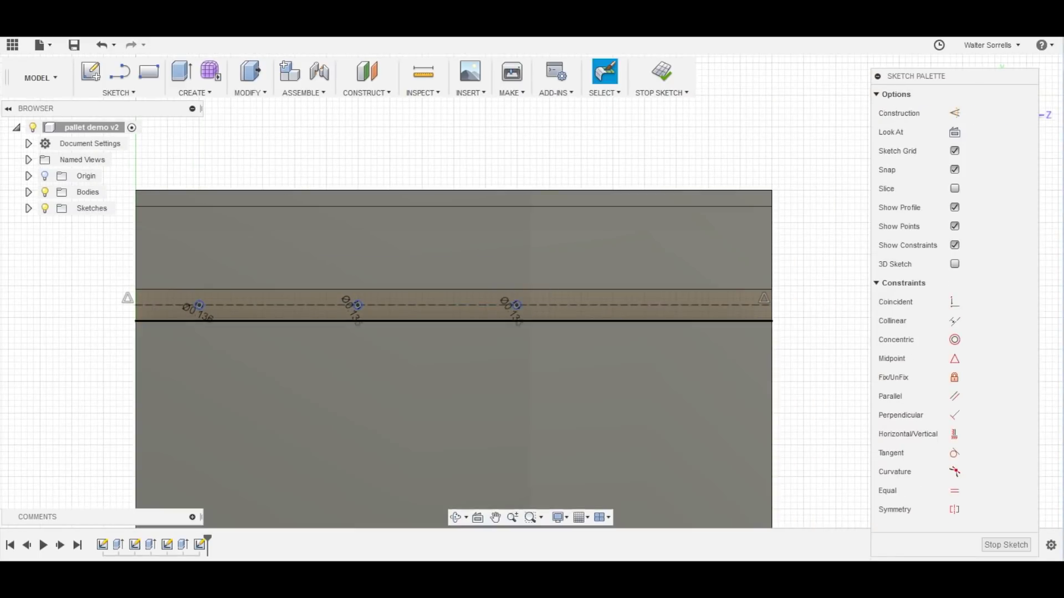
scroll(720, 327, up, 3)
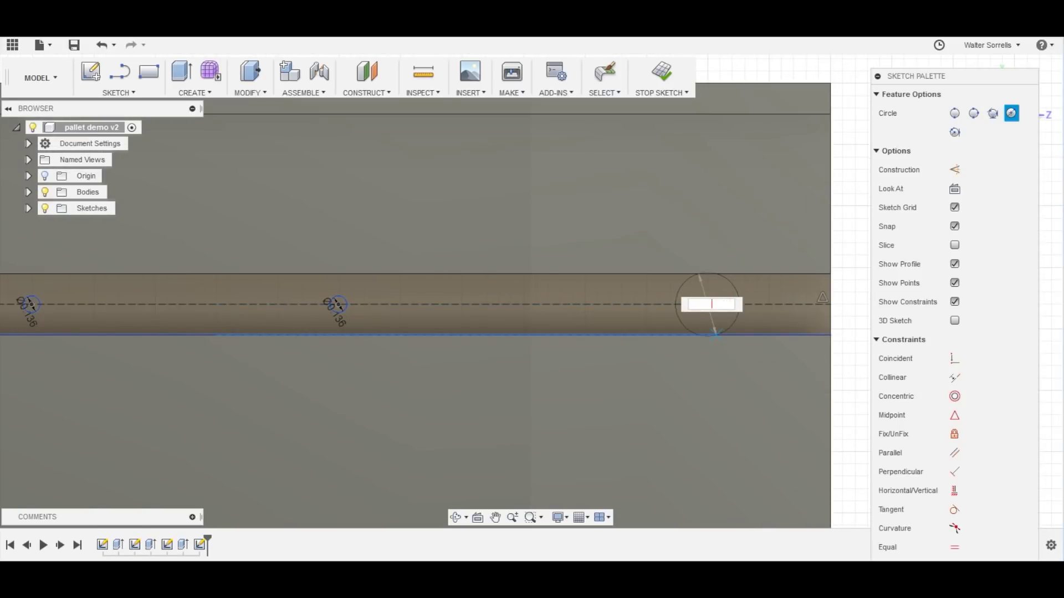
text(.136)
key(Return)
Extrude-cut the four Ø0.136 circles into holes along the strip
key(e)
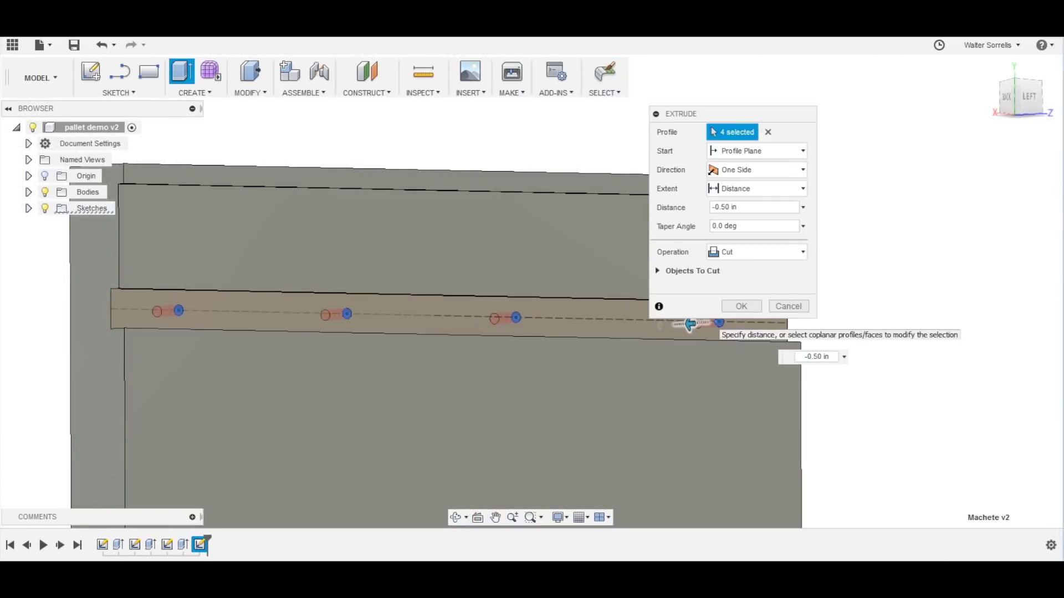
text(-0)
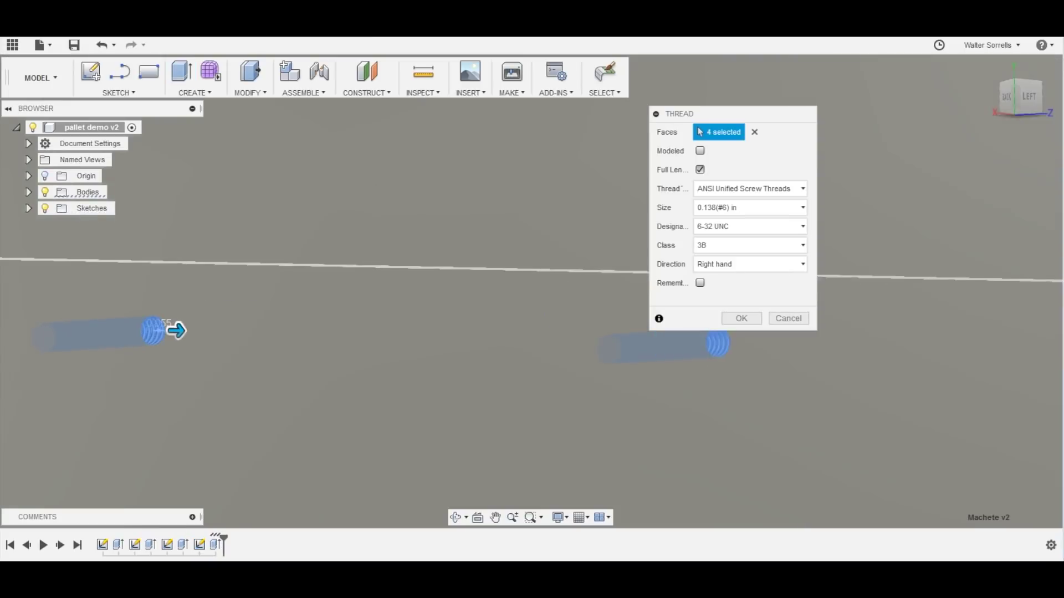
scroll(171, 331, up, 3)
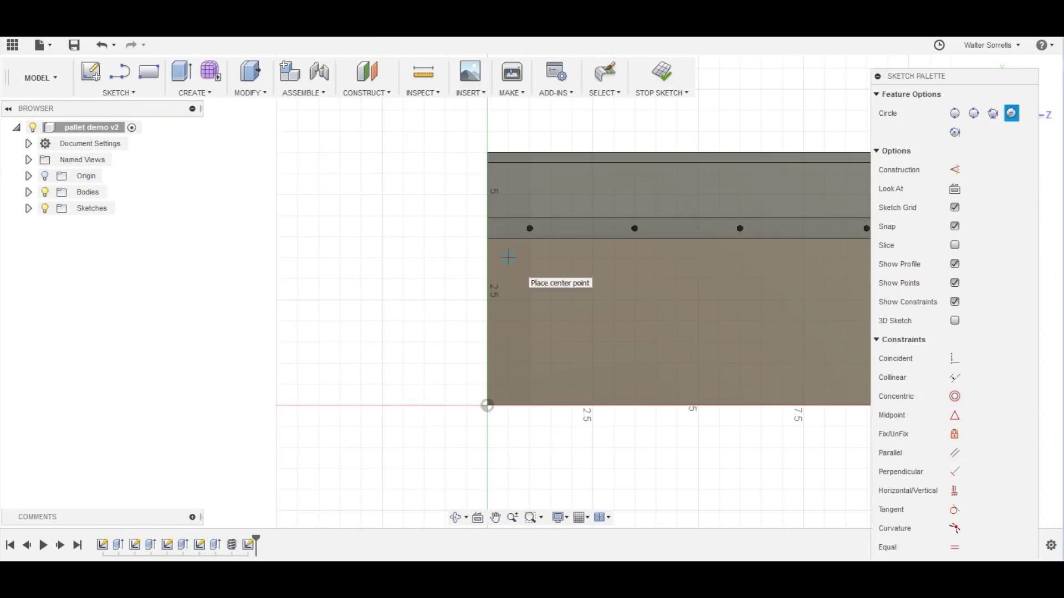
Sketch a hole circle on the plate face and cut it 0.90 in deep
click(509, 258)
click(504, 254)
key(Escape)
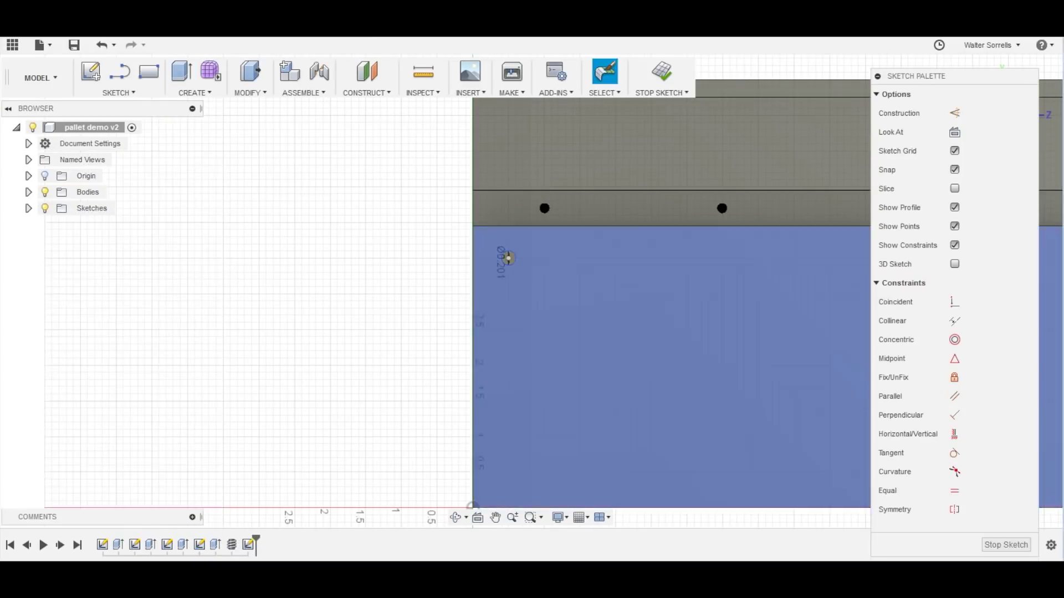
key(e)
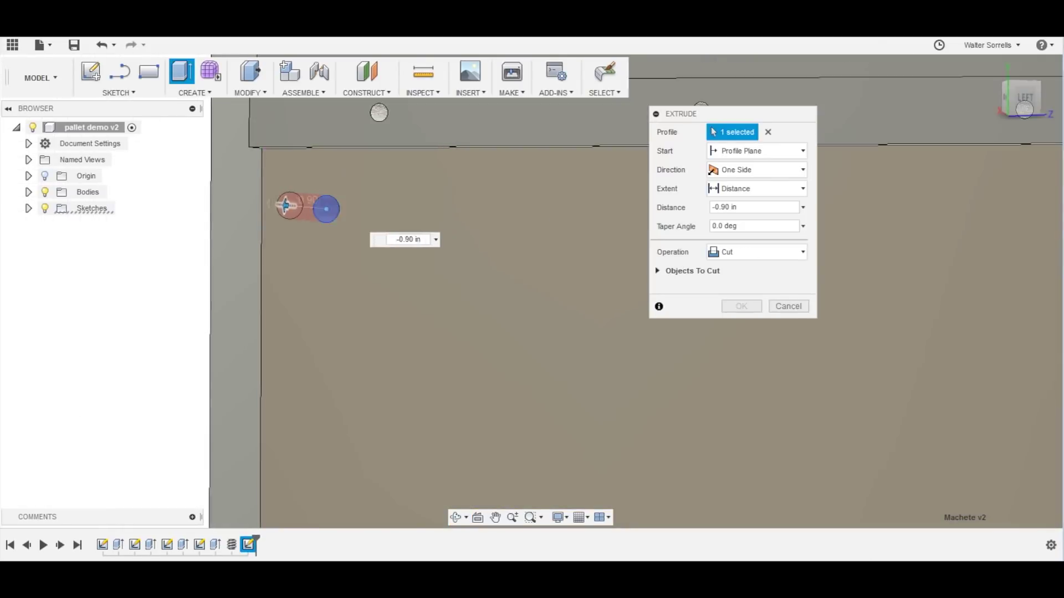
key(Return)
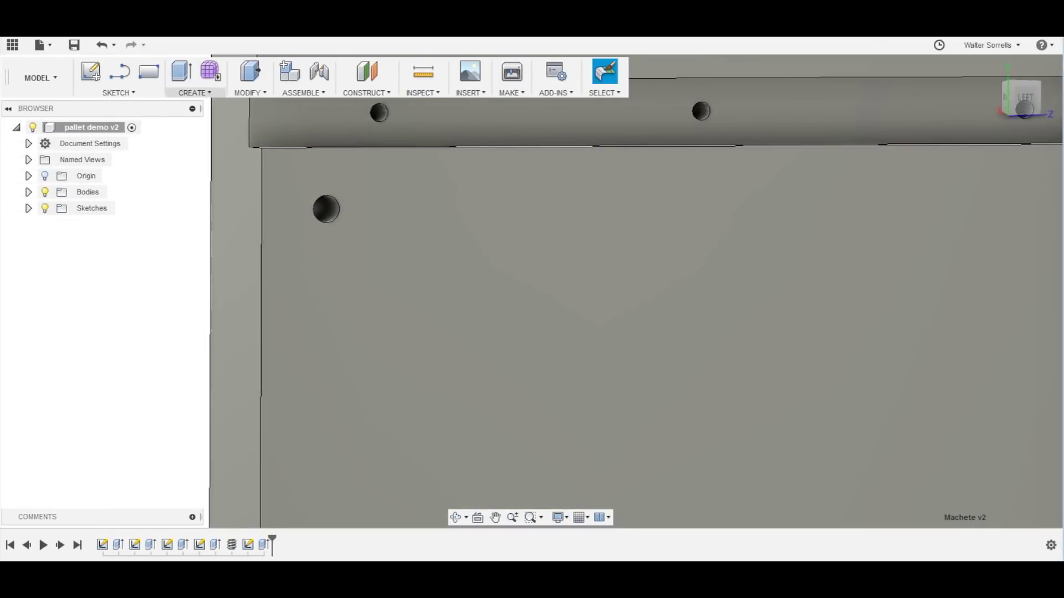
Add a 12-24 UNC thread to the new 0.90 in-deep hole
click(195, 92)
click(188, 238)
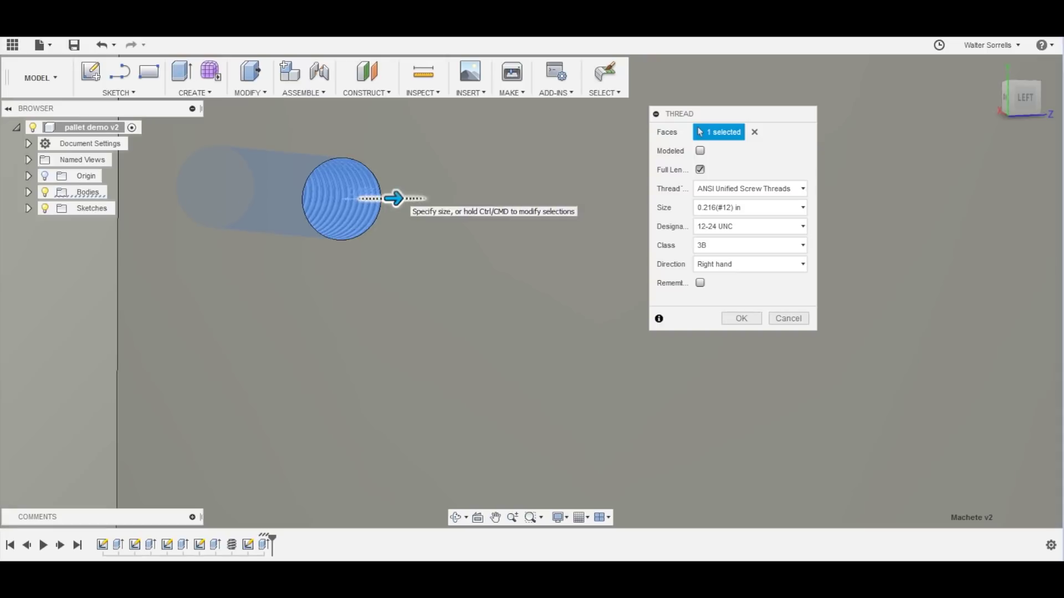
drag(394, 197, 399, 198)
click(741, 318)
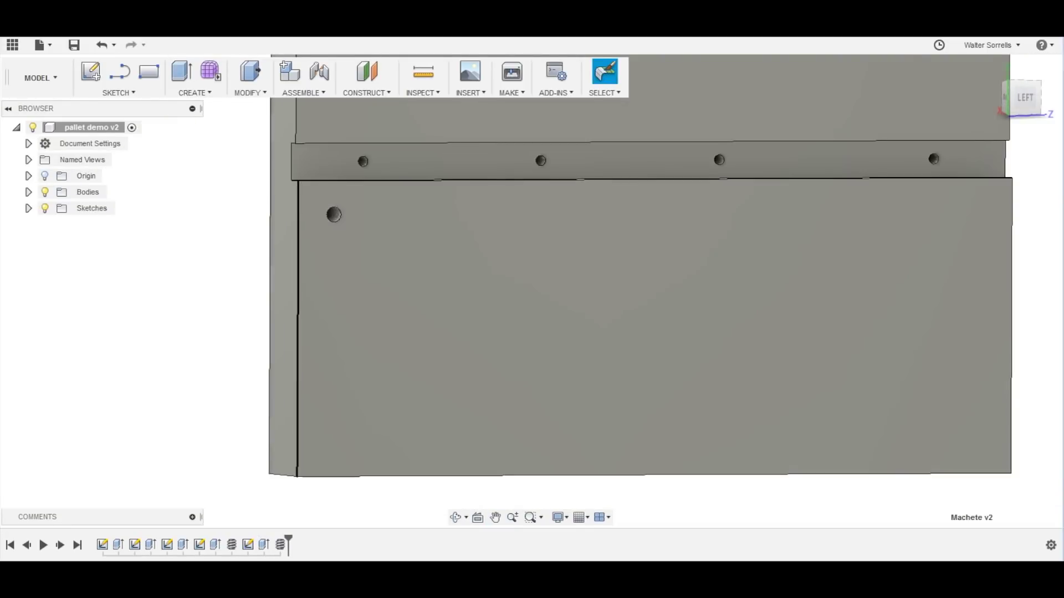
scroll(333, 214, up, 5)
Pattern the tapped hole in a 2×2 rectangular grid with 4 in spacing along the top edge
click(118, 93)
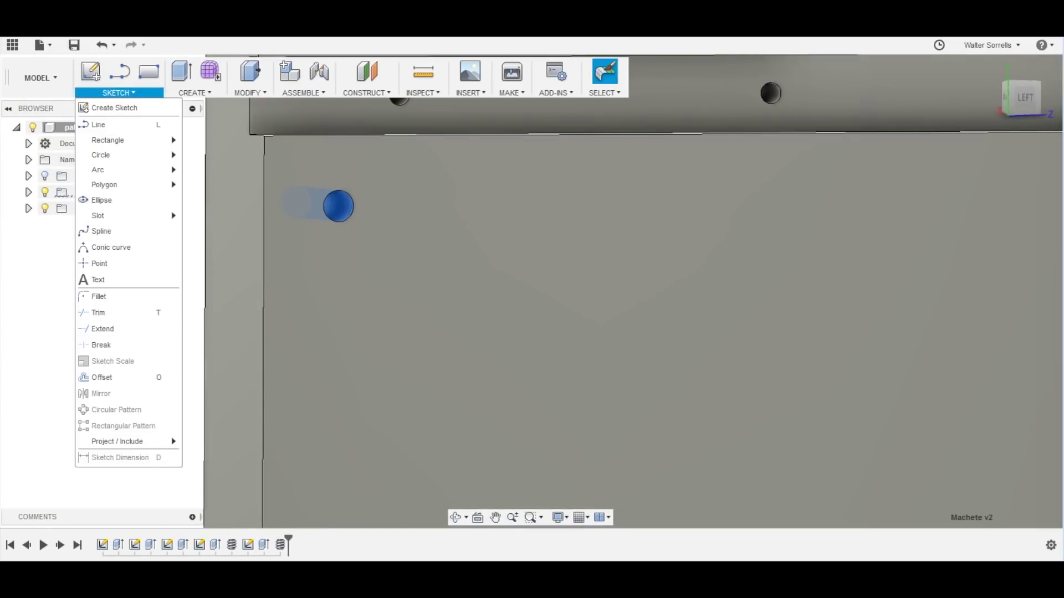
click(319, 351)
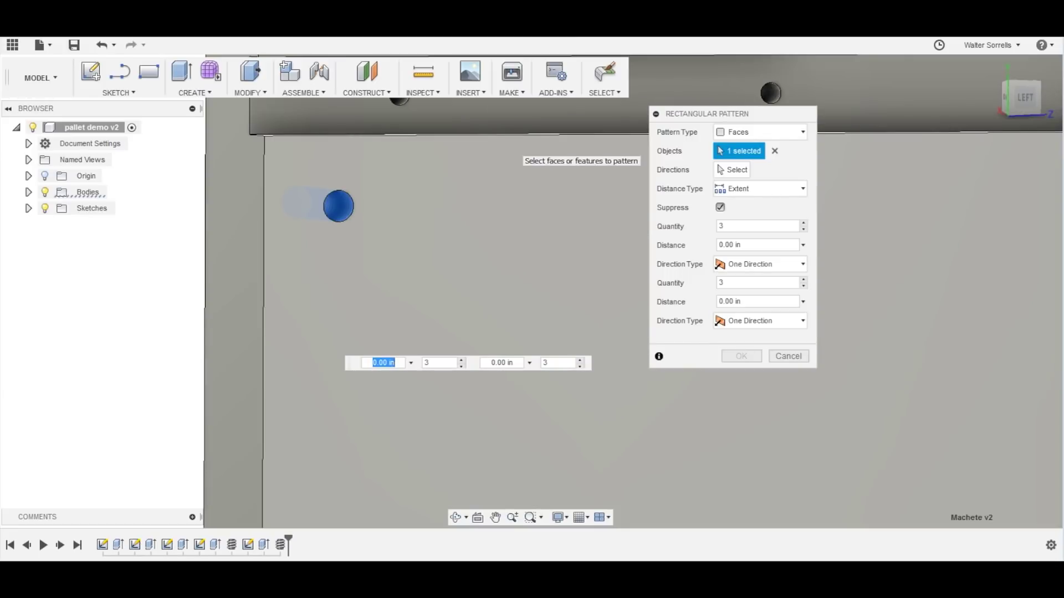
click(732, 169)
click(443, 134)
drag(331, 205, 315, 323)
text(2)
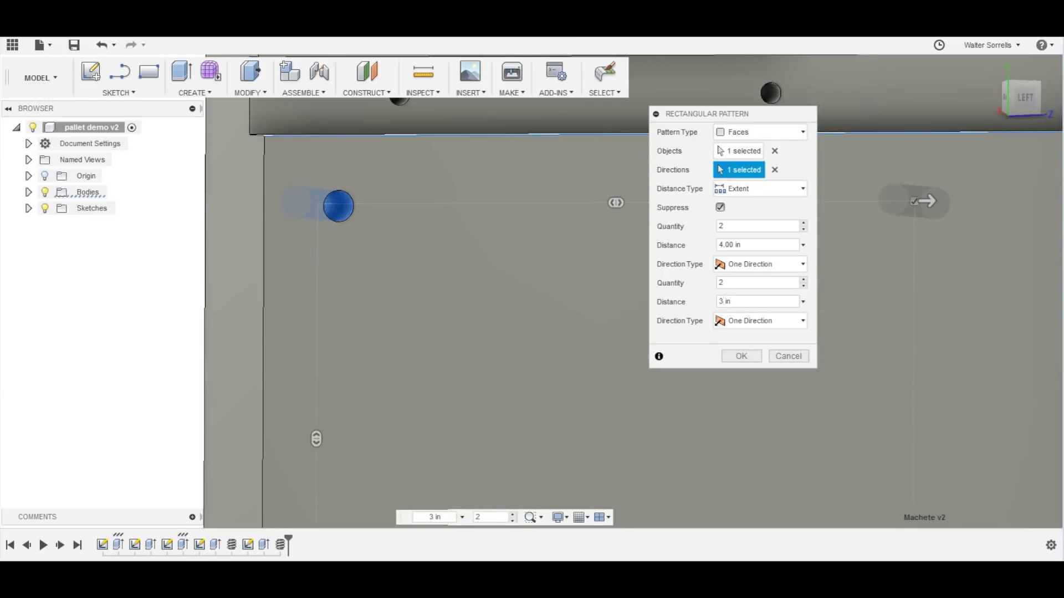
key(Return)
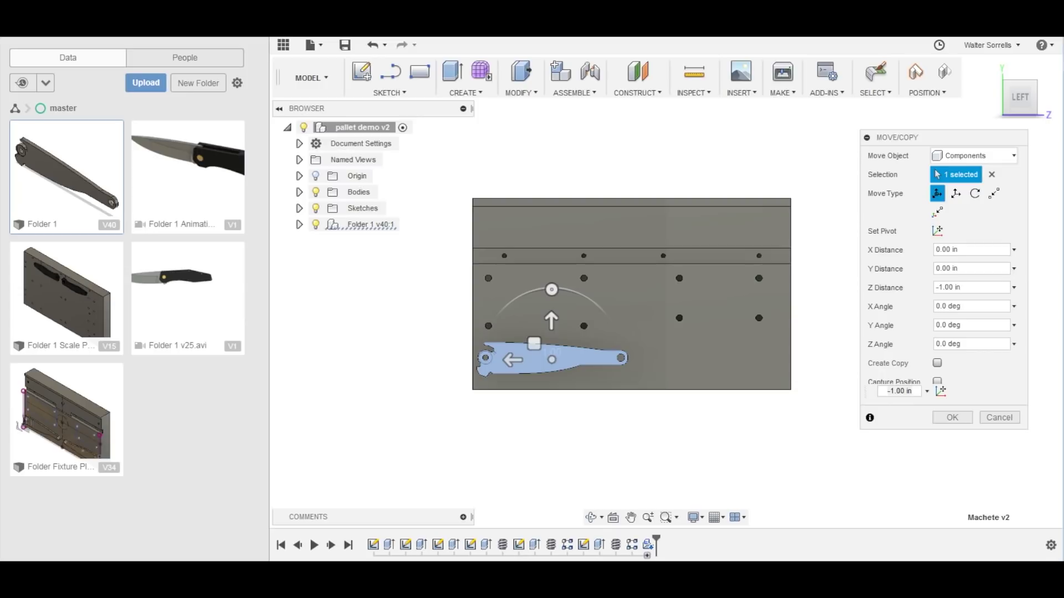
Move the knife part -1.00 in along Z so it lies on the plate
key(Return)
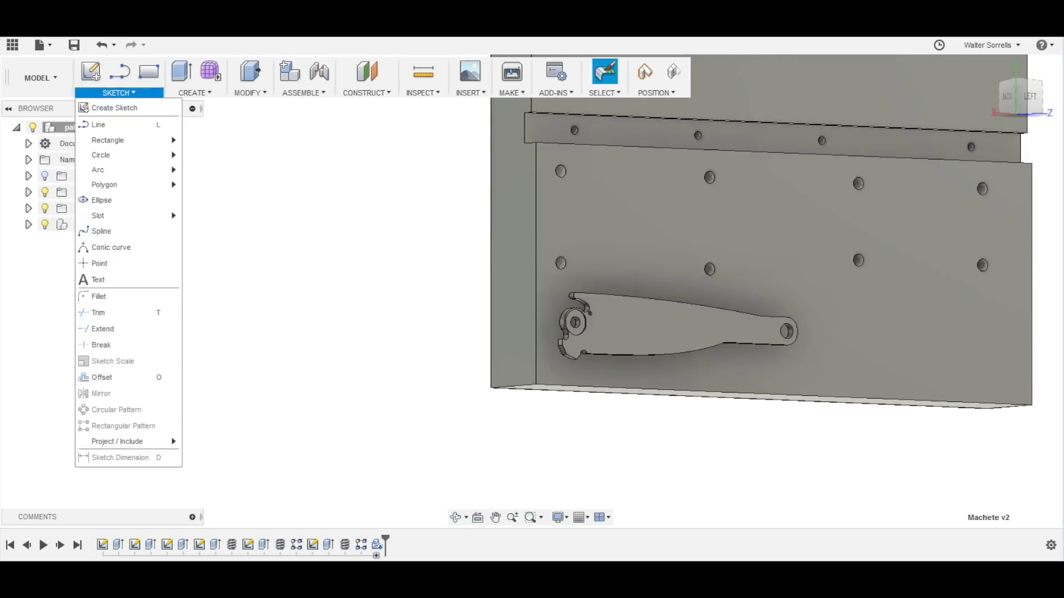
Project the knife liner's pivot and end holes into the plate sketch and finish it
mouse_move(133, 441)
click(272, 444)
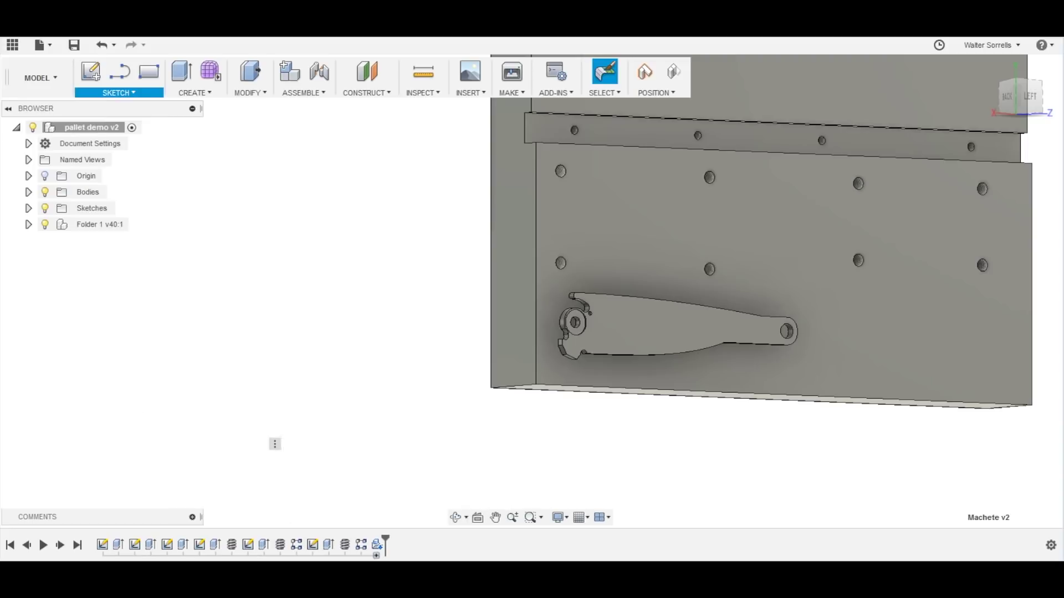
key(Return)
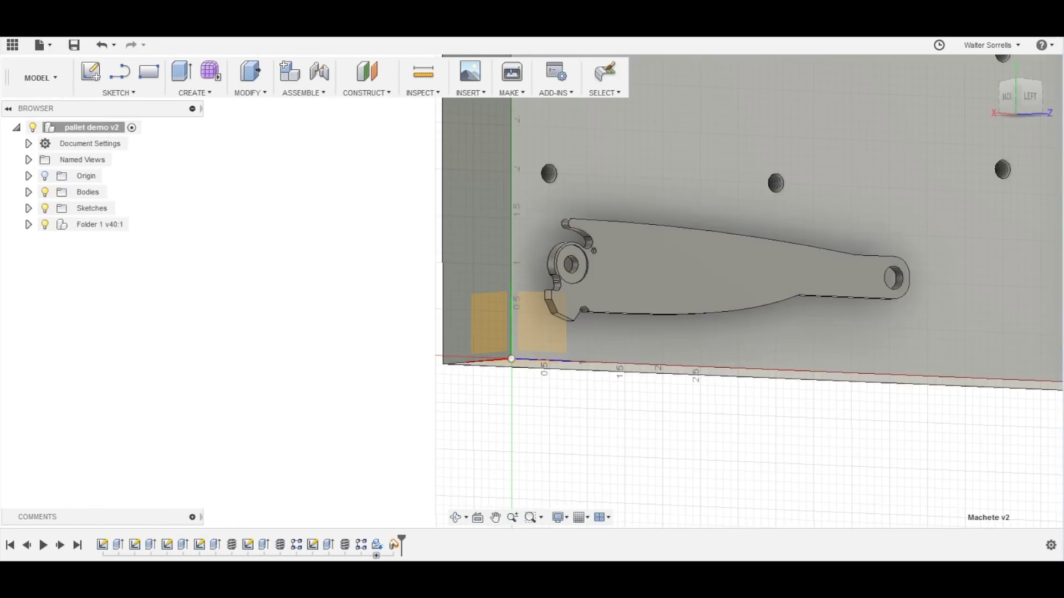
scroll(555, 310, up, 5)
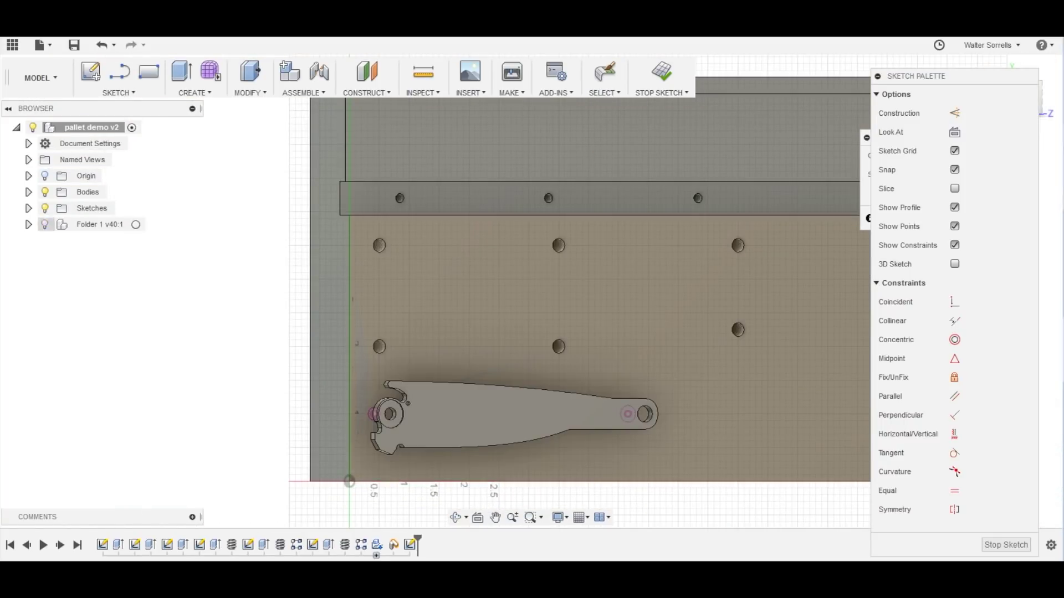
click(662, 71)
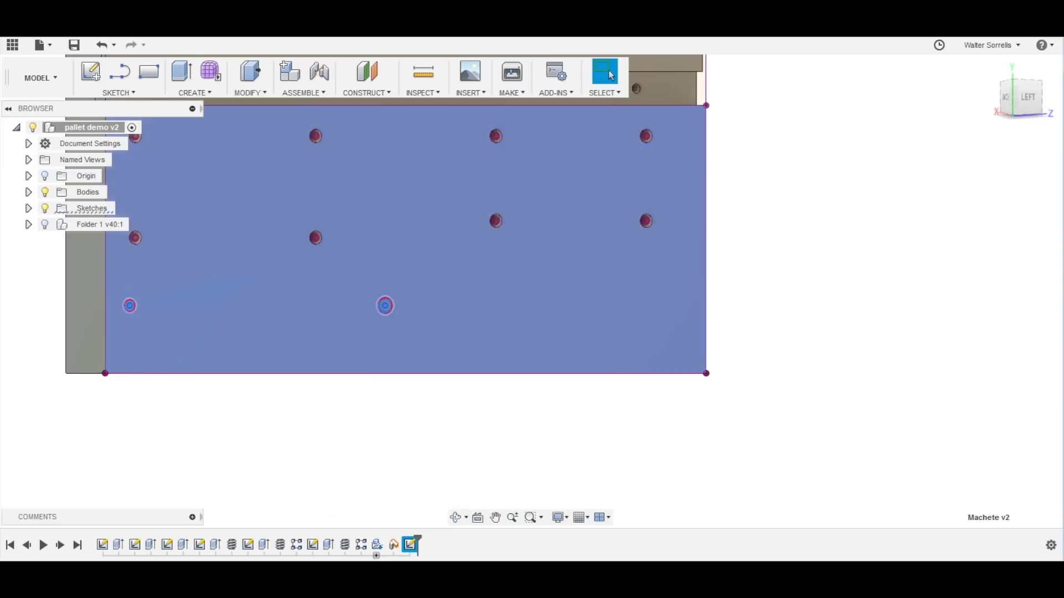
Extrude-cut both hole profiles -0.60 in into the plate
right_click(393, 390)
click(388, 304)
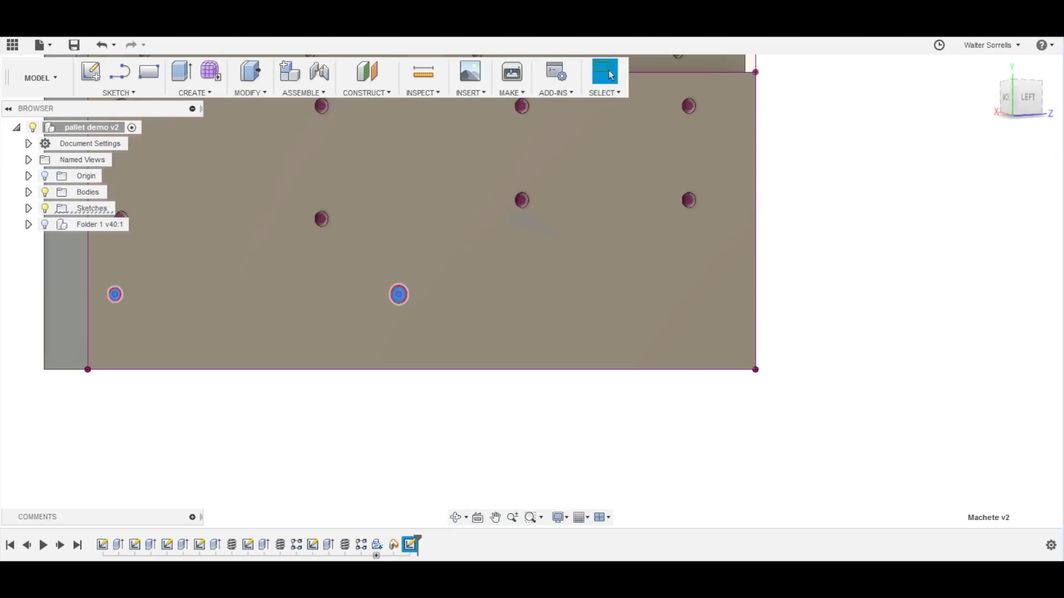
key(e)
drag(405, 294, 367, 295)
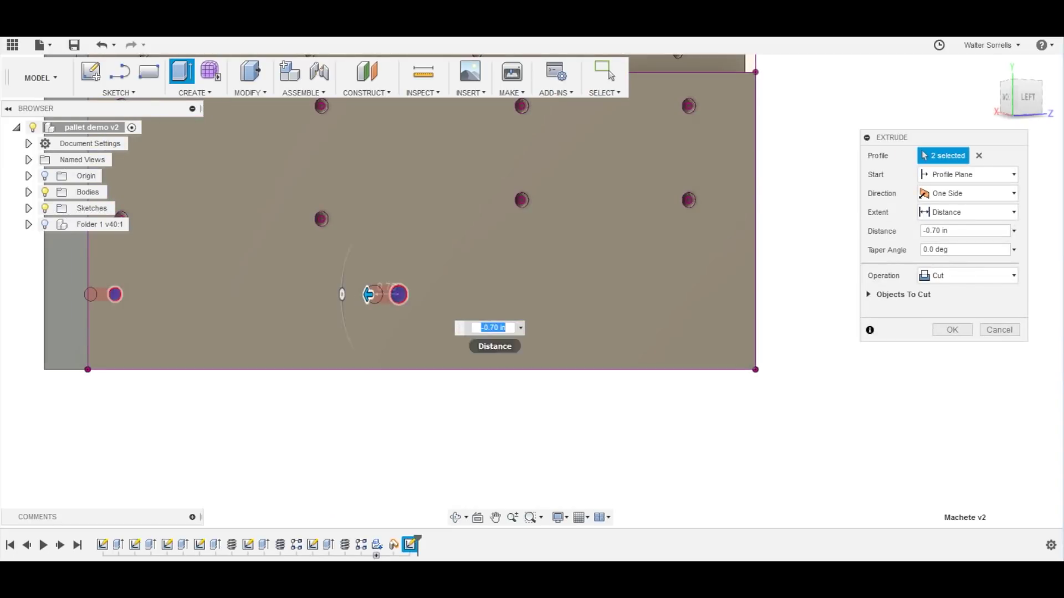
text(-0.6)
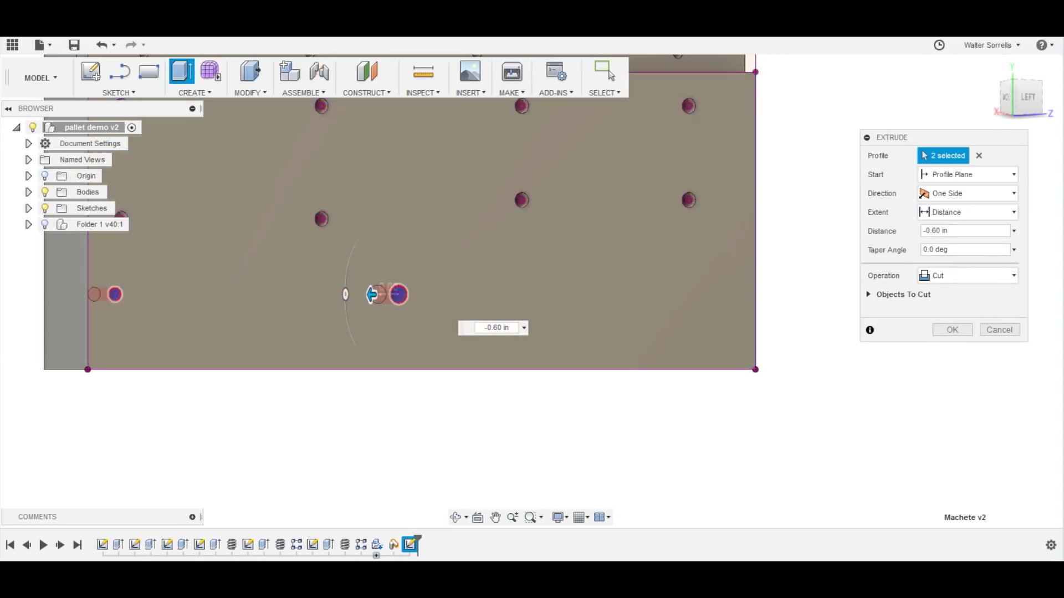
key(Return)
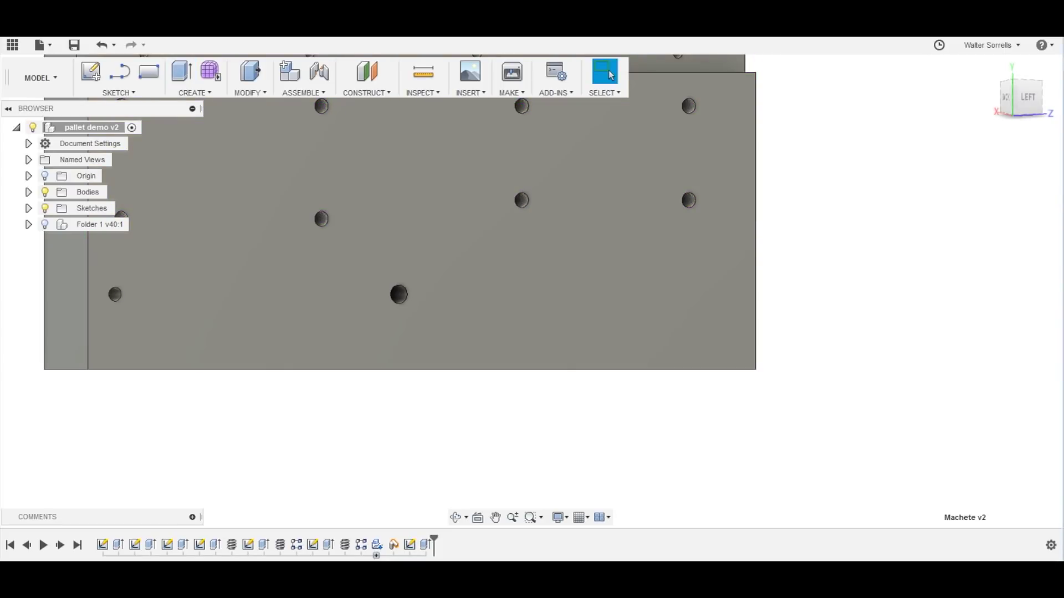
Orbit the fixture plate and view it from the BOTTOM via the ViewCube
shift+middle_drag(399, 295, 515, 318)
key(Escape)
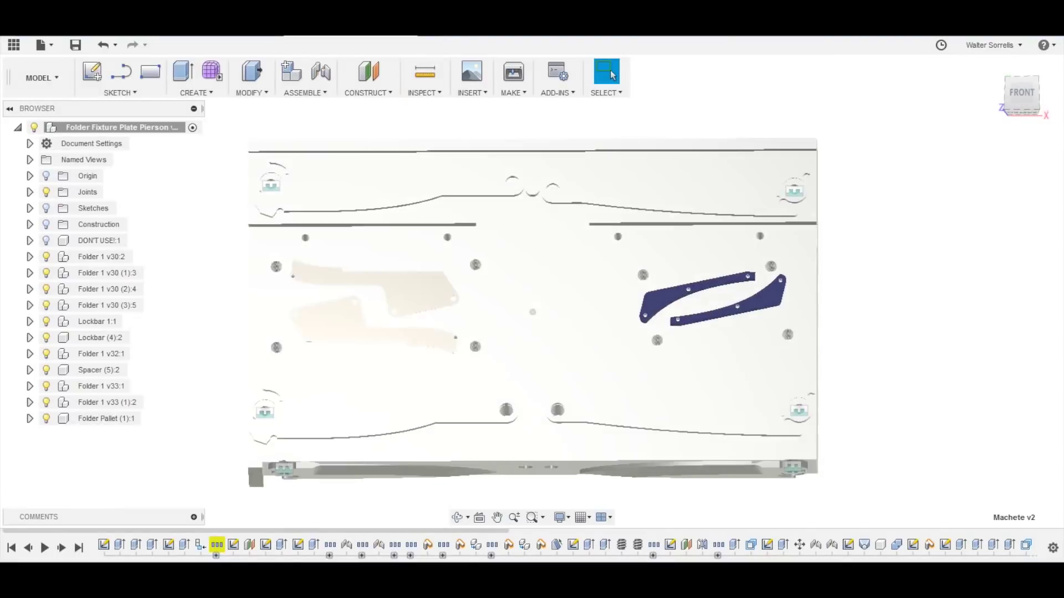
shift+middle_drag(399, 292, 399, 322)
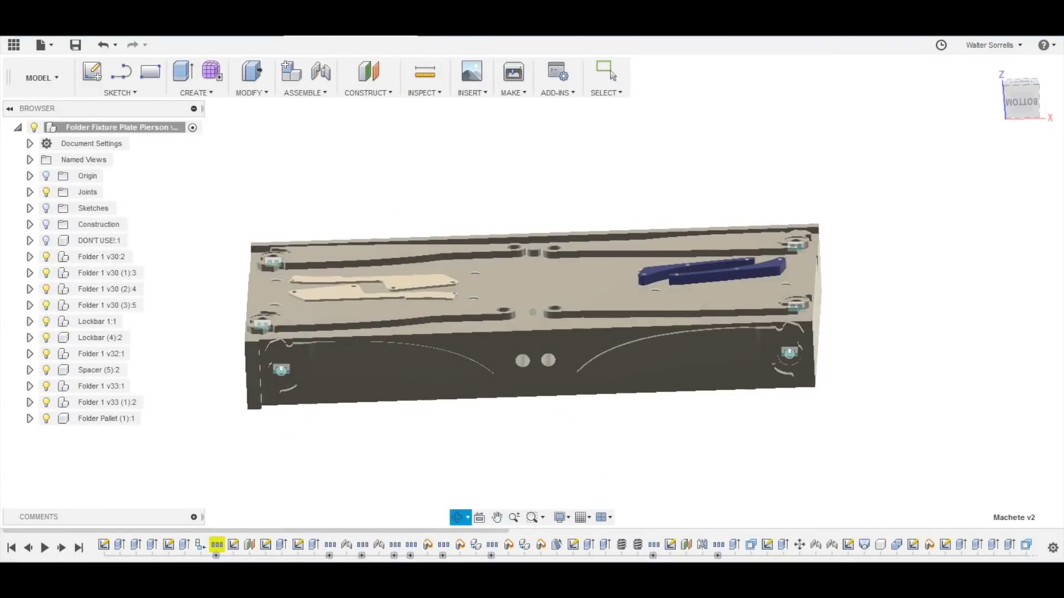
click(611, 74)
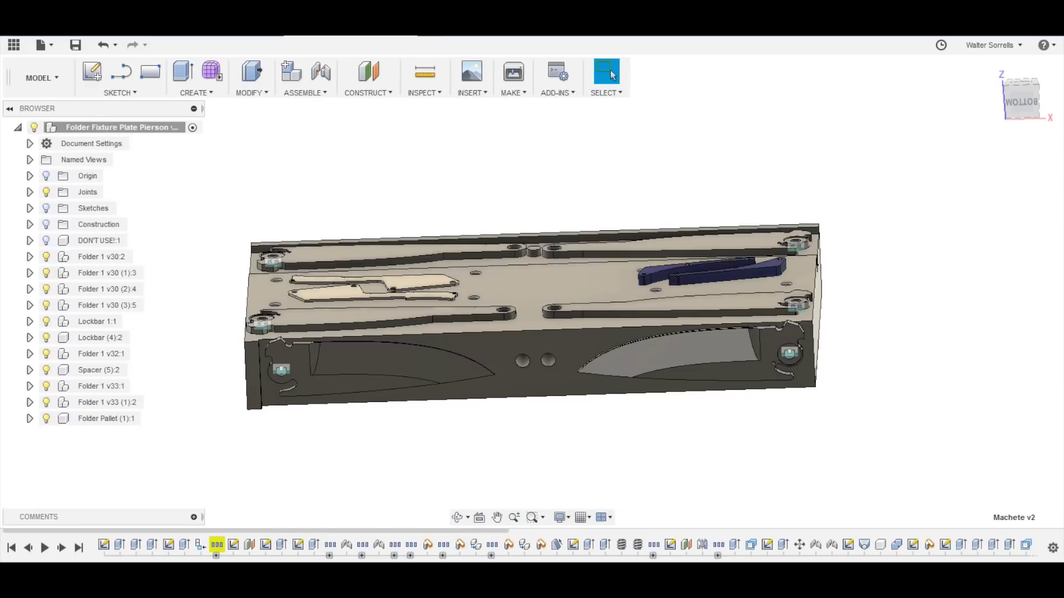
click(1021, 98)
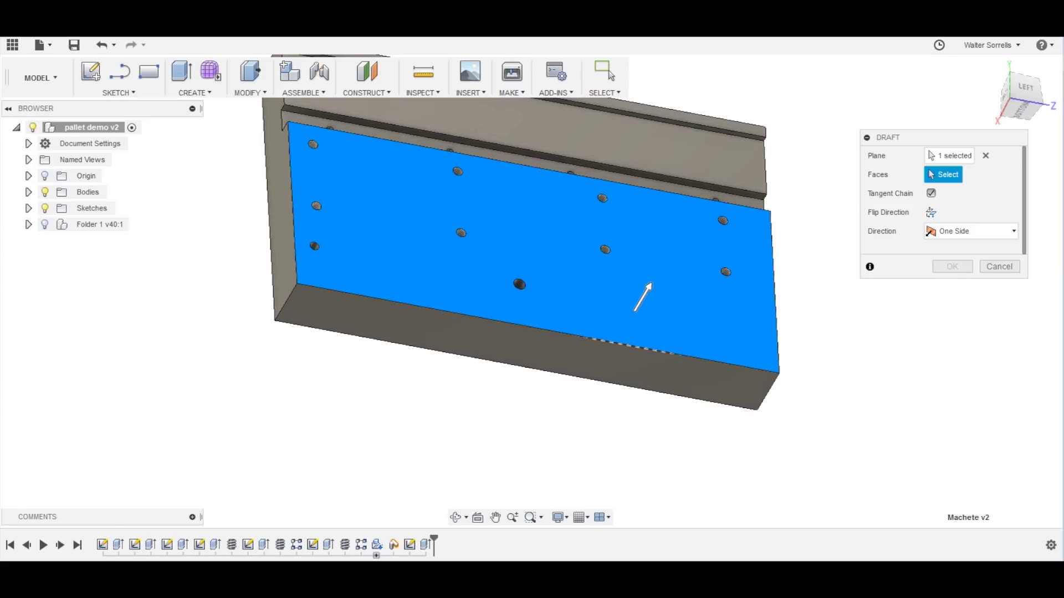
Select the pallet's front face for the draft and view the pallet squarely from the back
click(526, 355)
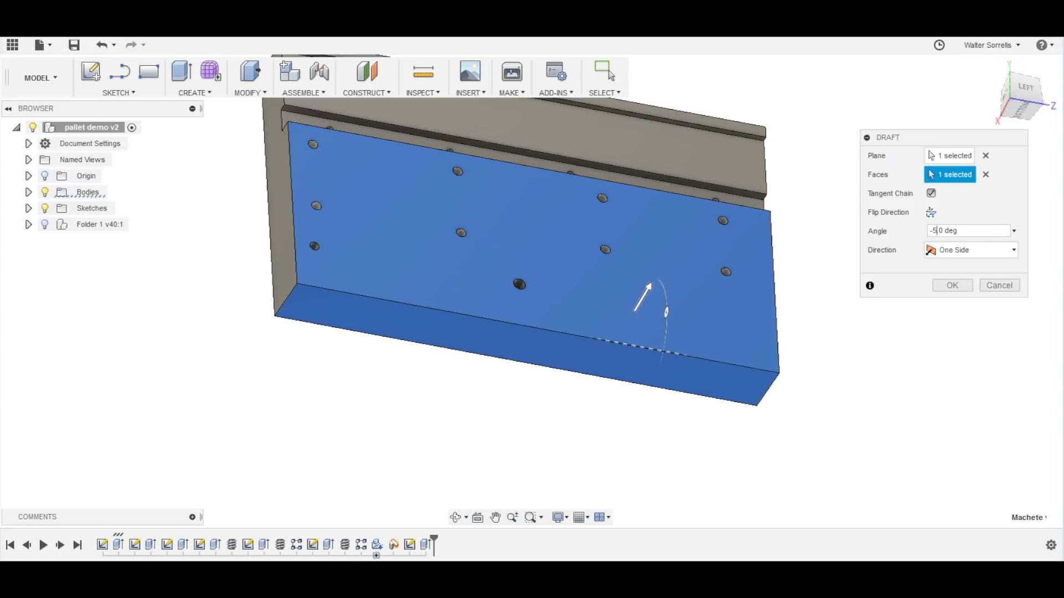
shift+middle_drag(521, 249, 654, 249)
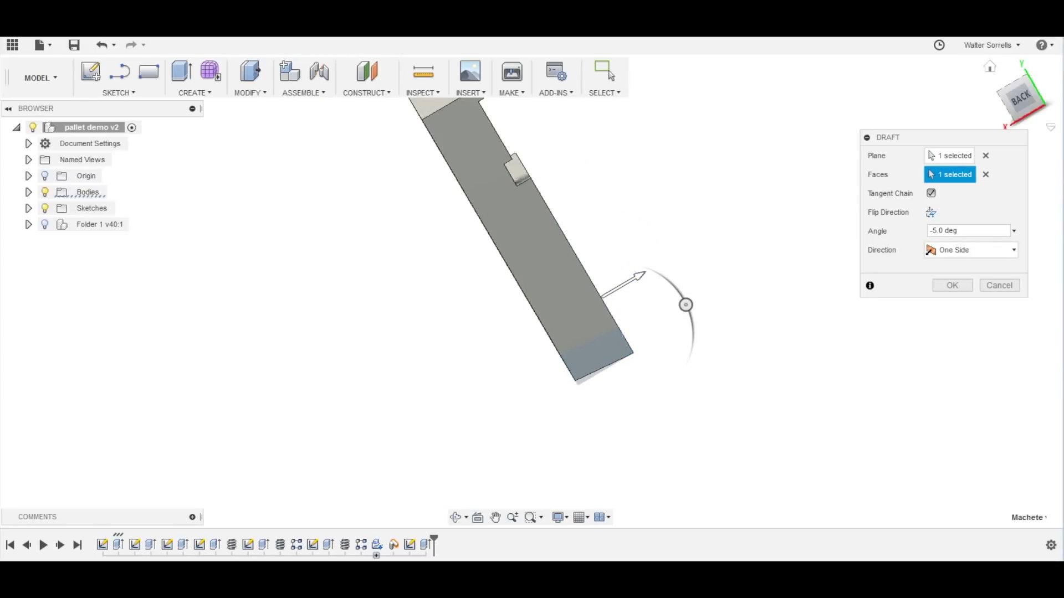
click(1019, 97)
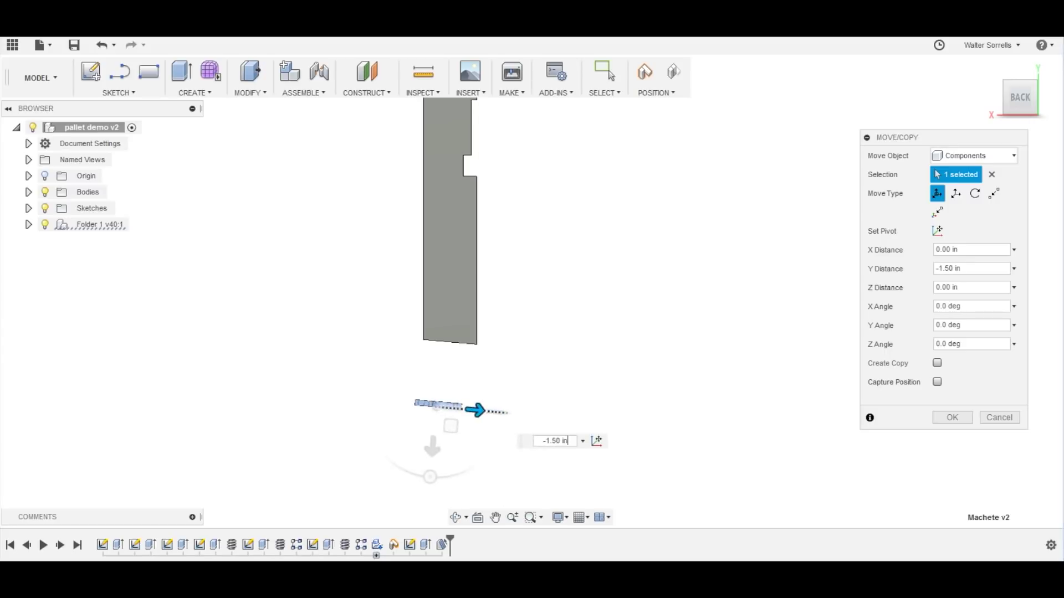
Move the blade 0.20 in along Y against the pallet face and confirm its position
drag(432, 446, 356, 340)
drag(398, 303, 418, 304)
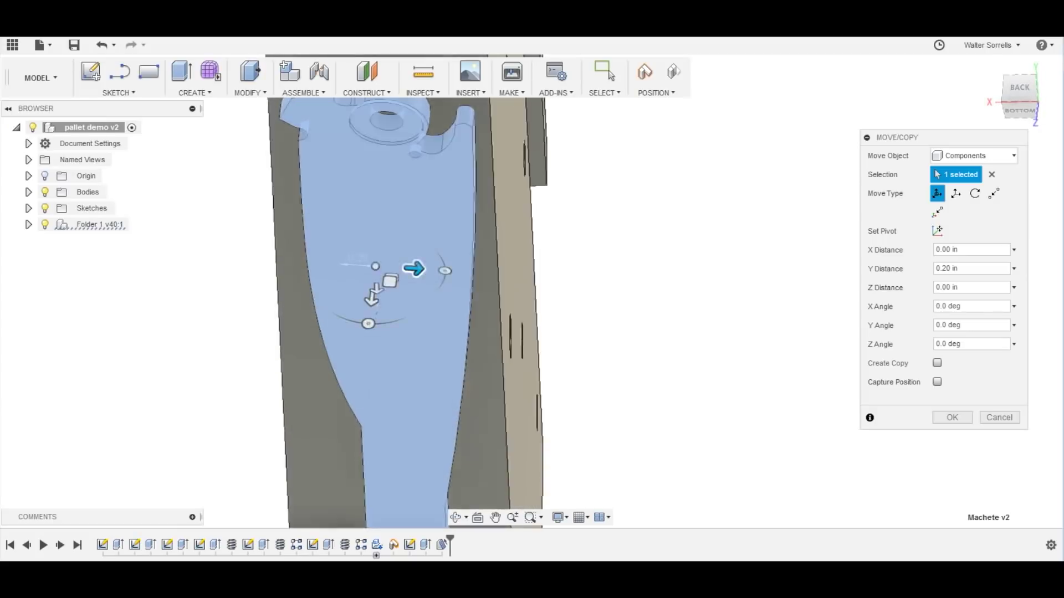
scroll(654, 395, down, 3)
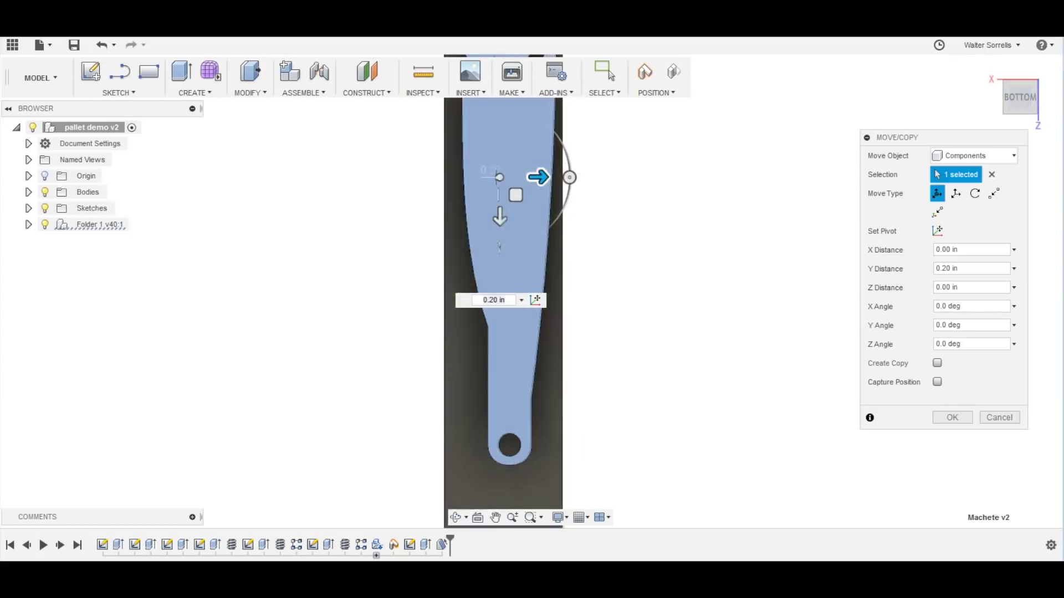
click(952, 417)
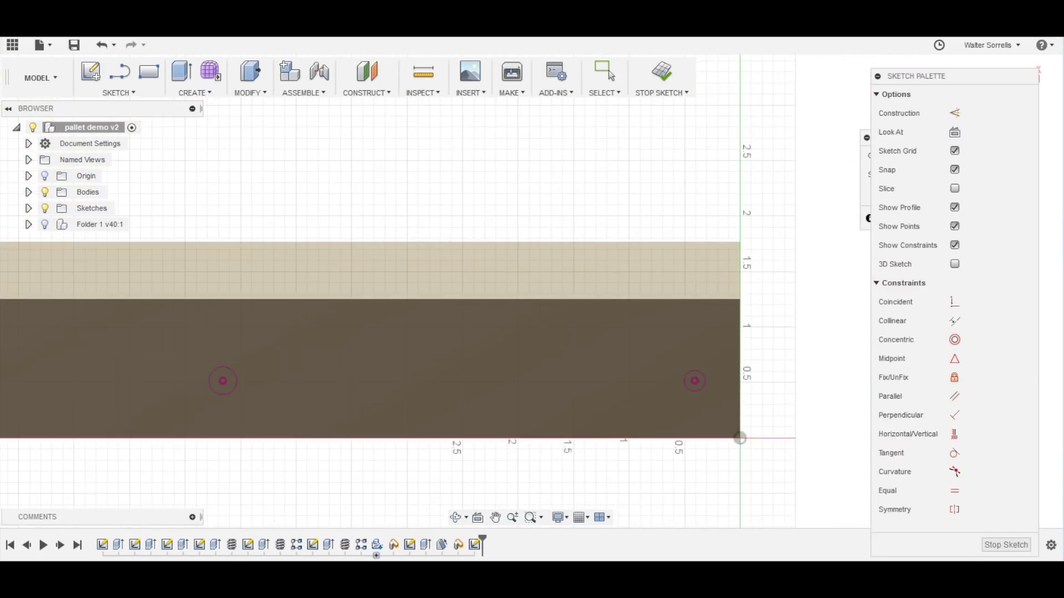
Finish the projected-hole sketch and cut both hole profiles 0.60 in into the pallet
click(662, 75)
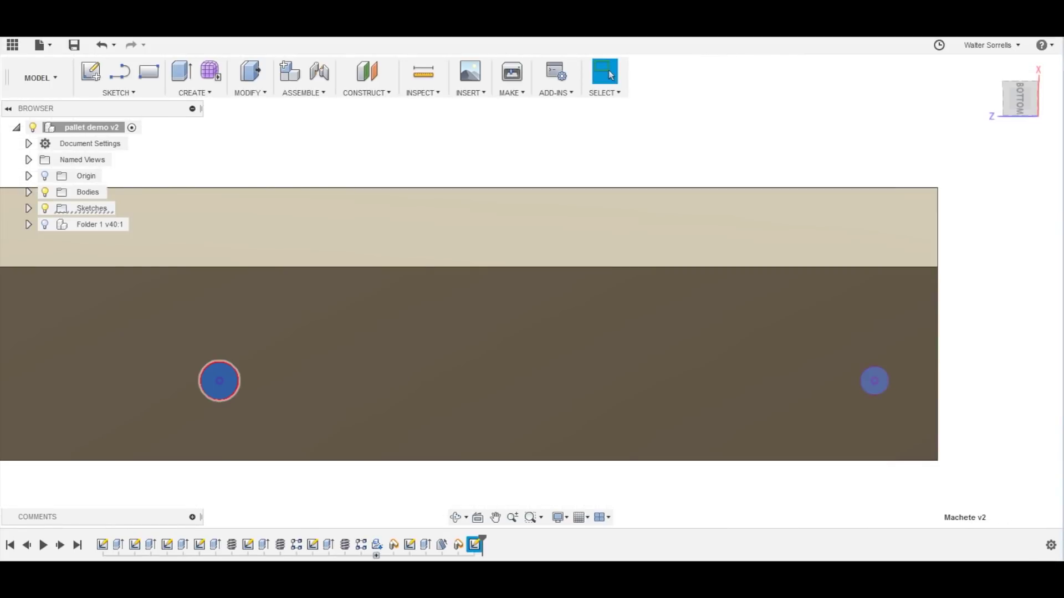
click(864, 396)
key(q)
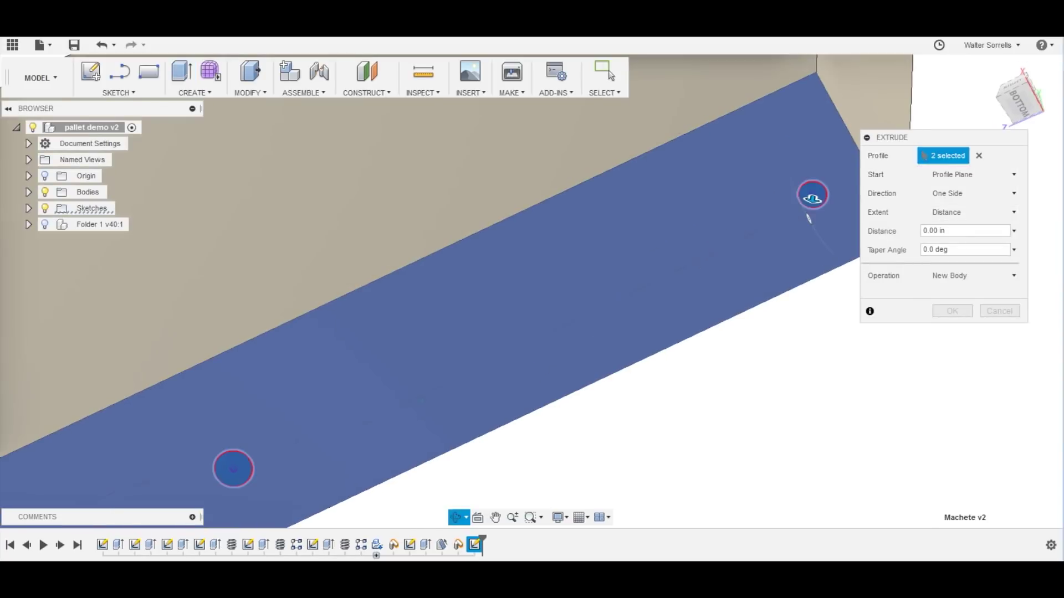
drag(809, 217, 822, 138)
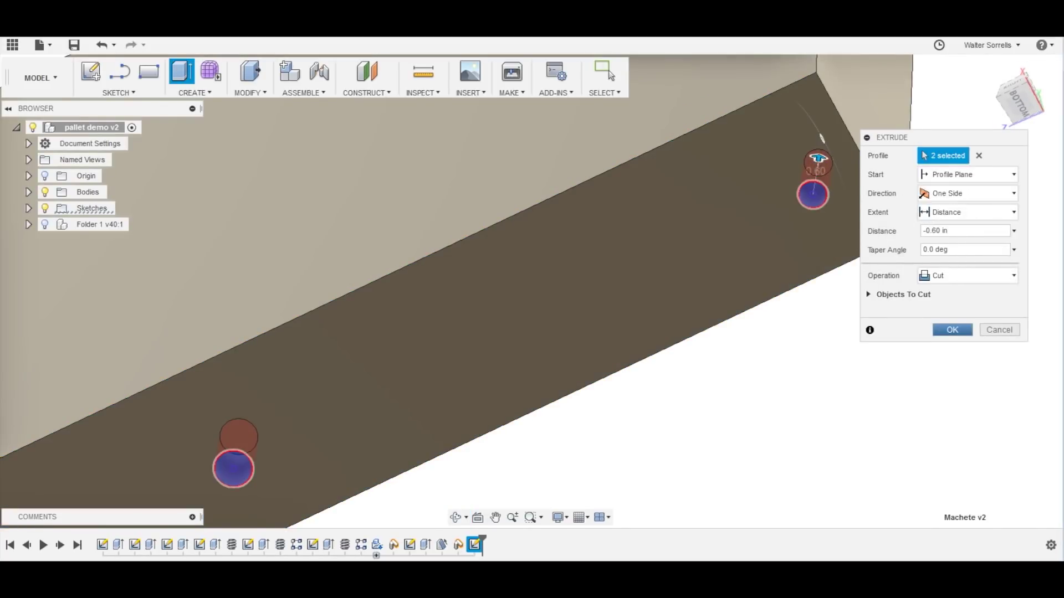
key(Return)
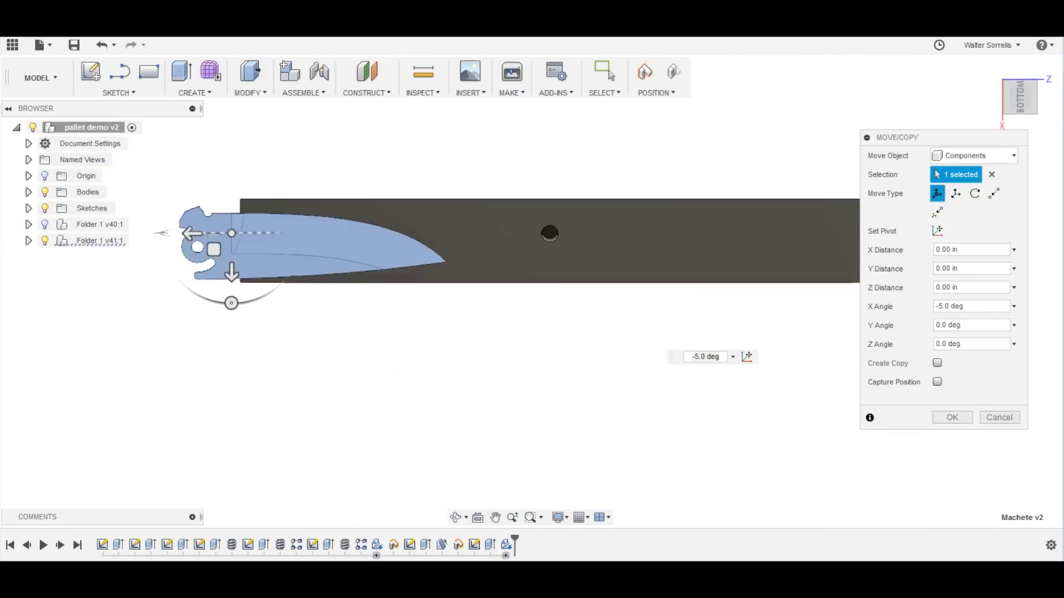
Shift the second blade -1.20 in along X on the pallet
drag(191, 233, 250, 233)
shift+middle_drag(498, 277, 582, 233)
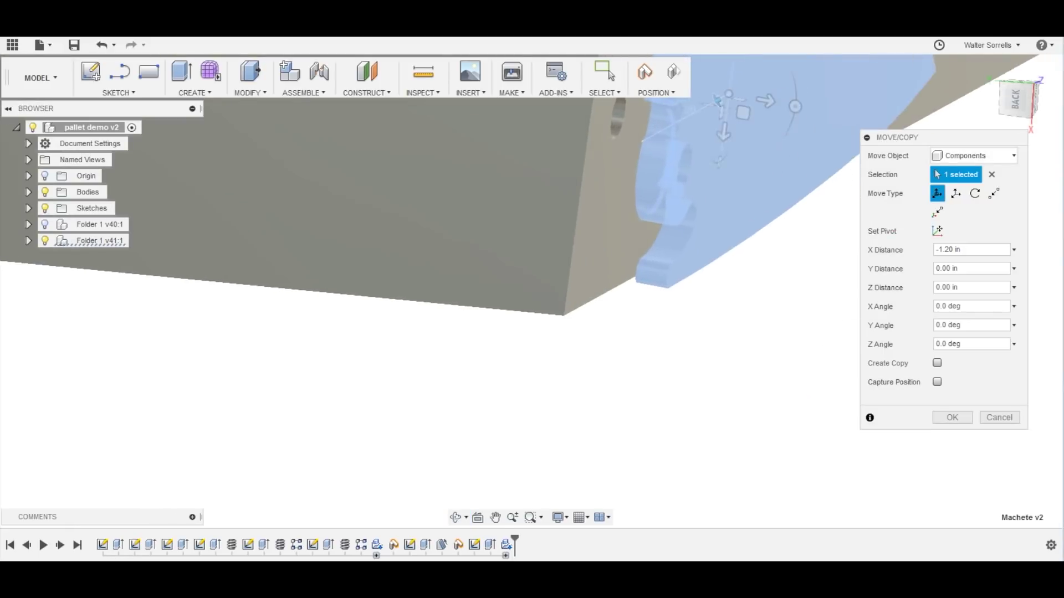
key(Return)
Rigidly joint the second blade to the pallet's drafted front using snap points on each
click(304, 93)
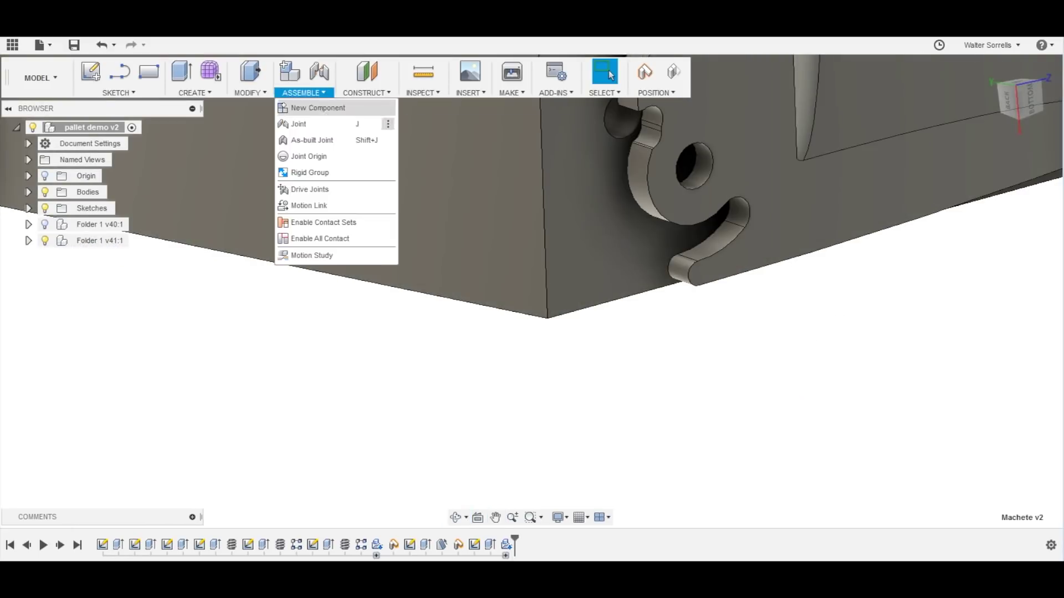
click(298, 123)
click(541, 284)
click(677, 161)
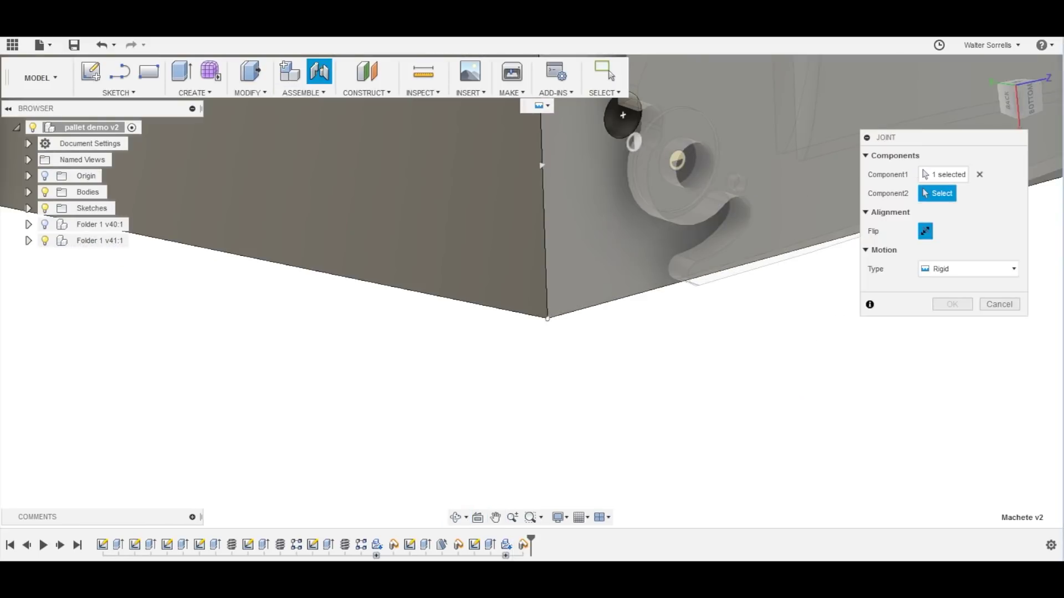
click(634, 141)
key(Return)
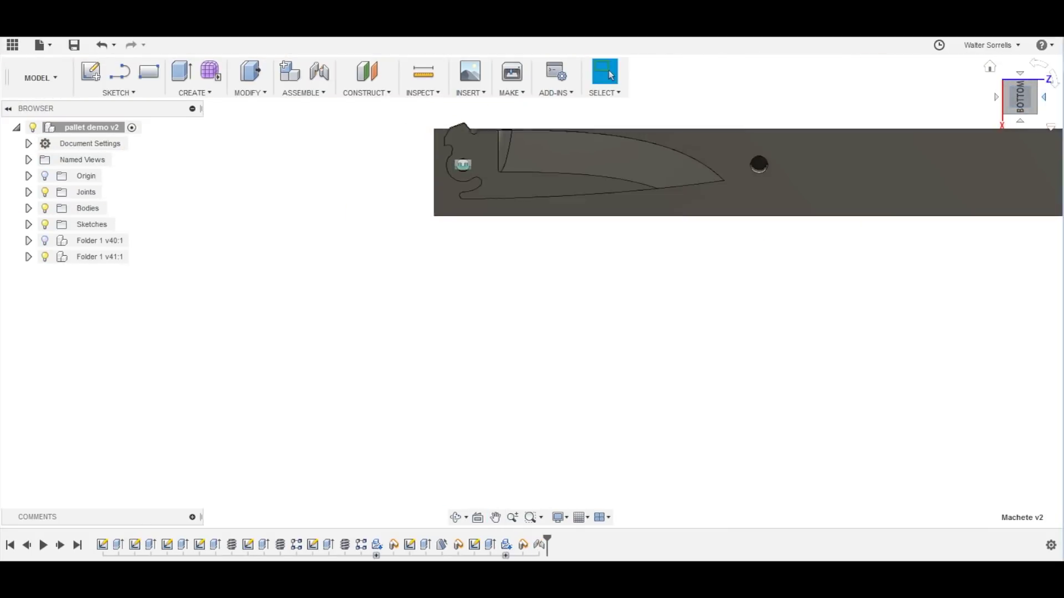
shift+middle_drag(610, 222, 499, 277)
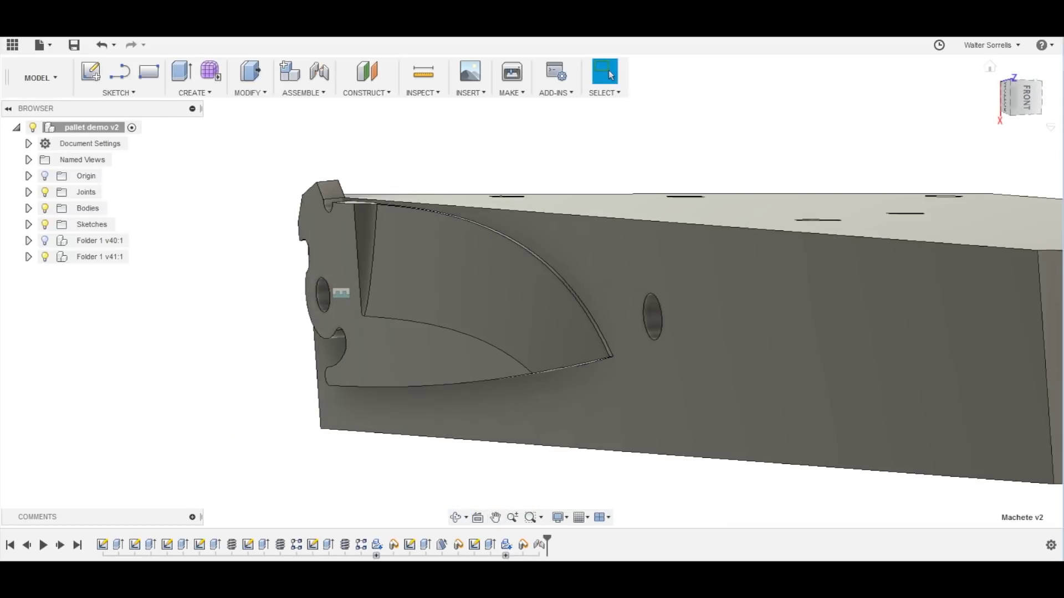
Orbit the Folder Fixture Plate to view the nested blades from below
shift+middle_drag(554, 277, 465, 299)
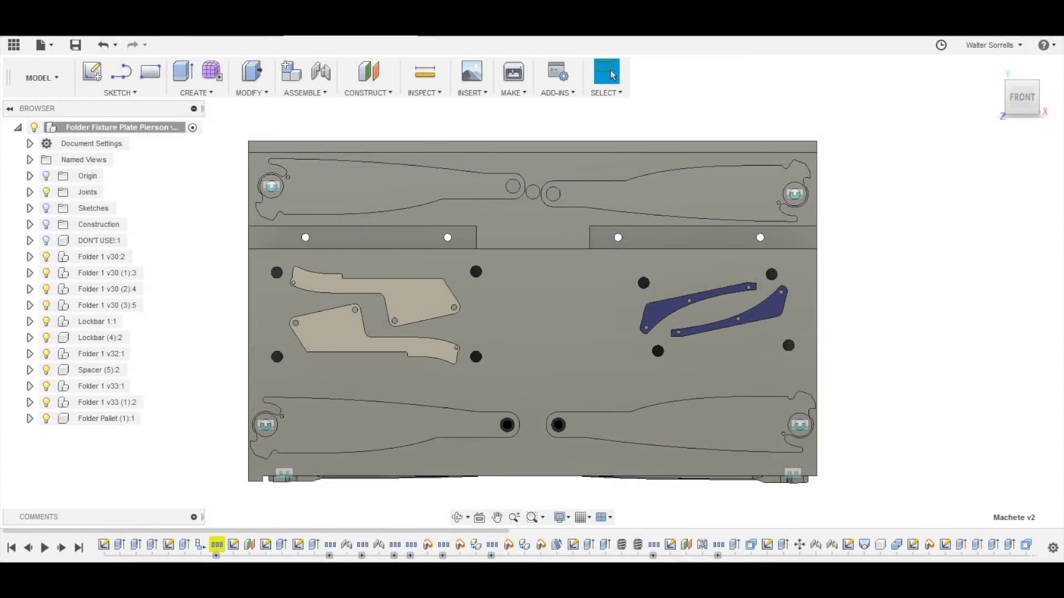
shift+middle_drag(532, 311, 548, 252)
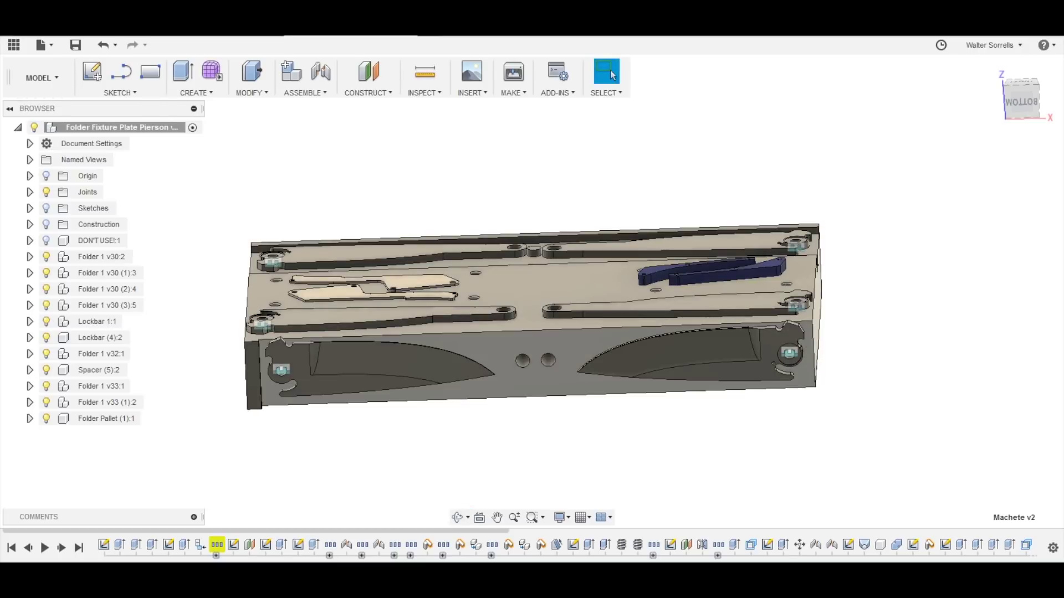